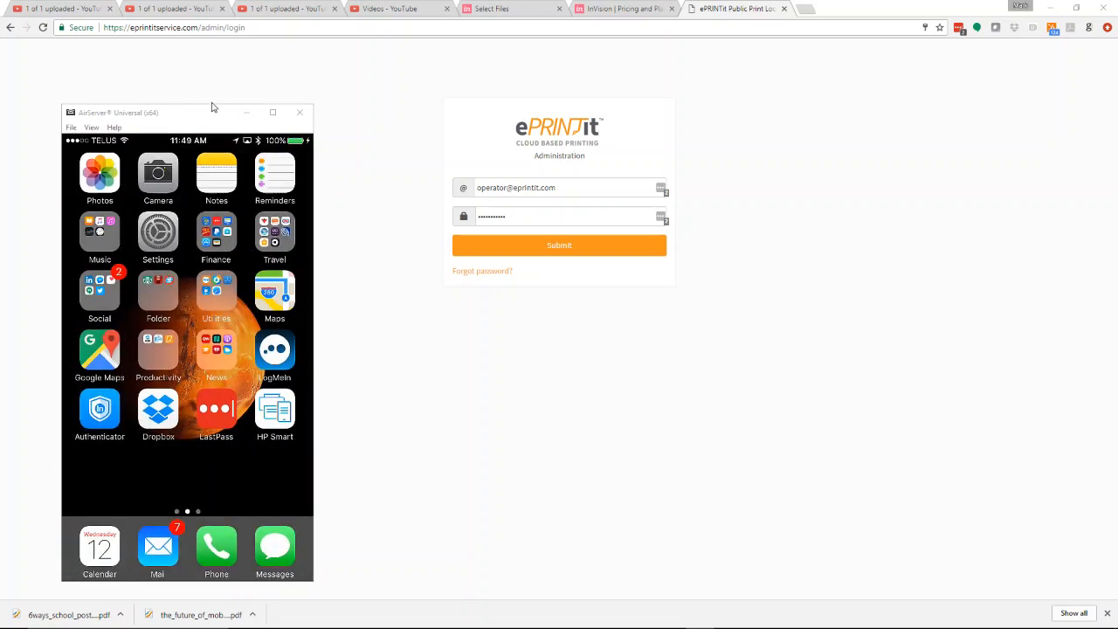
# - Drag the AirServer phone-mirroring window aside, off the ePRINTit login page
pyautogui.moveTo(203, 114); pyautogui.dragTo(0, 110)
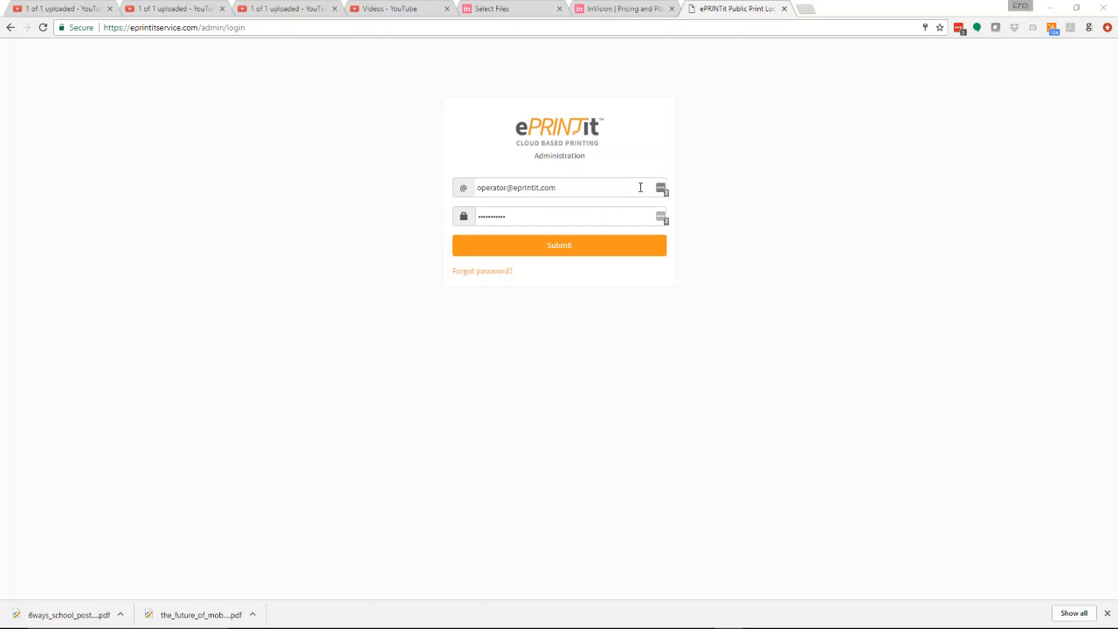
# - Submit the operator login to reach the Locations page listing 41 locations
pyautogui.click(572, 248)
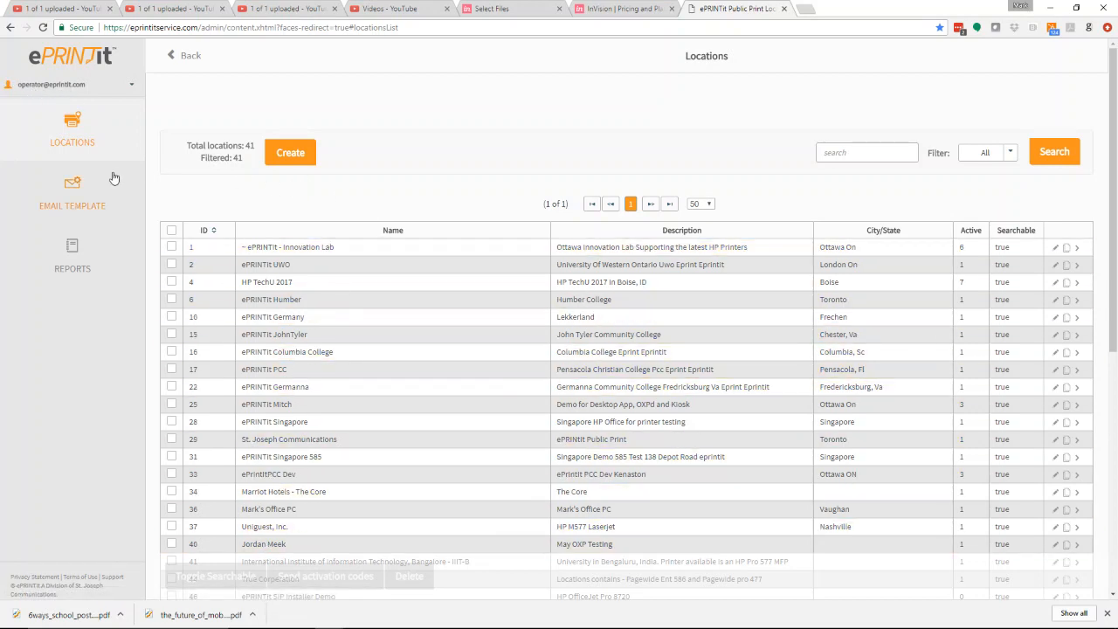
# - Open the Transaction log report for 7/9/17 to 7/12/17, which has no records
pyautogui.click(74, 248)
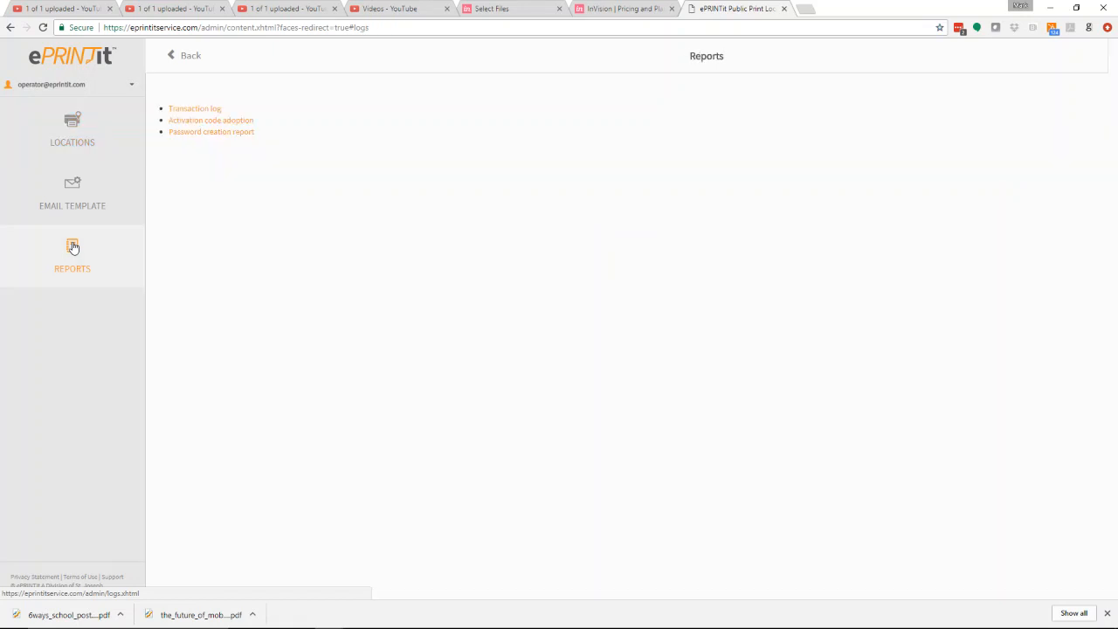
pyautogui.click(204, 109)
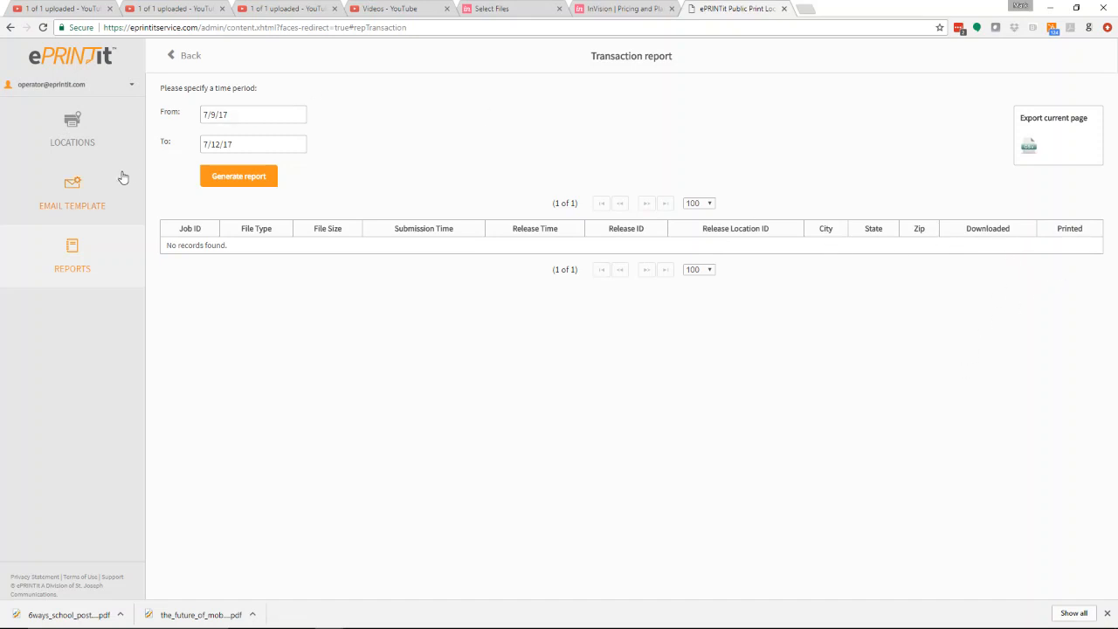
# - Scroll through the Activation code adoption report's stations and codes, then return to Reports
pyautogui.click(69, 255)
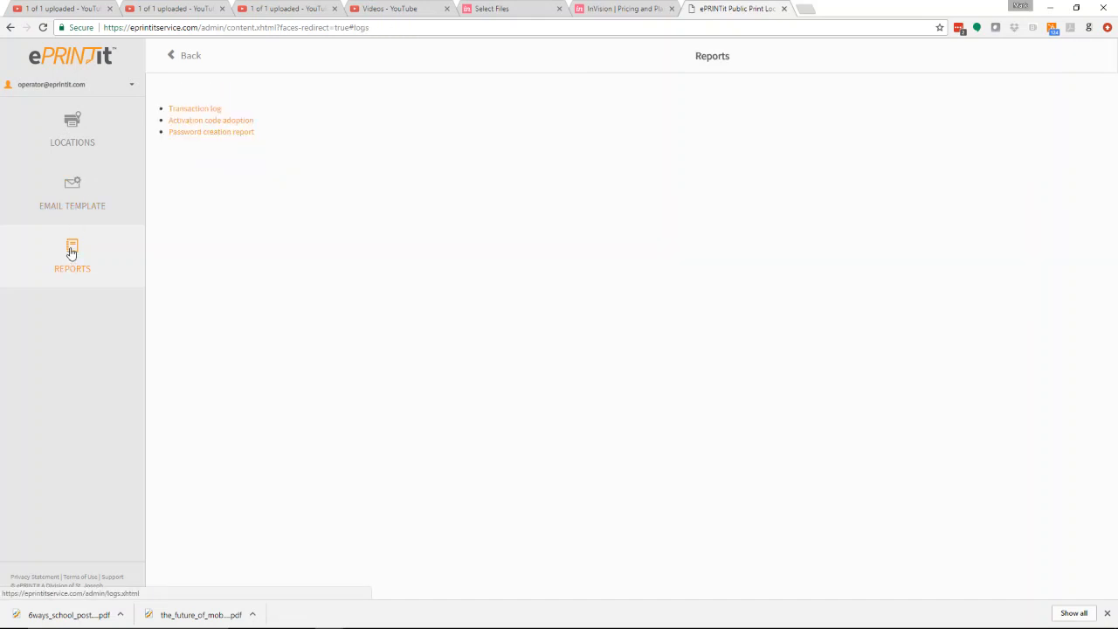
pyautogui.click(214, 122)
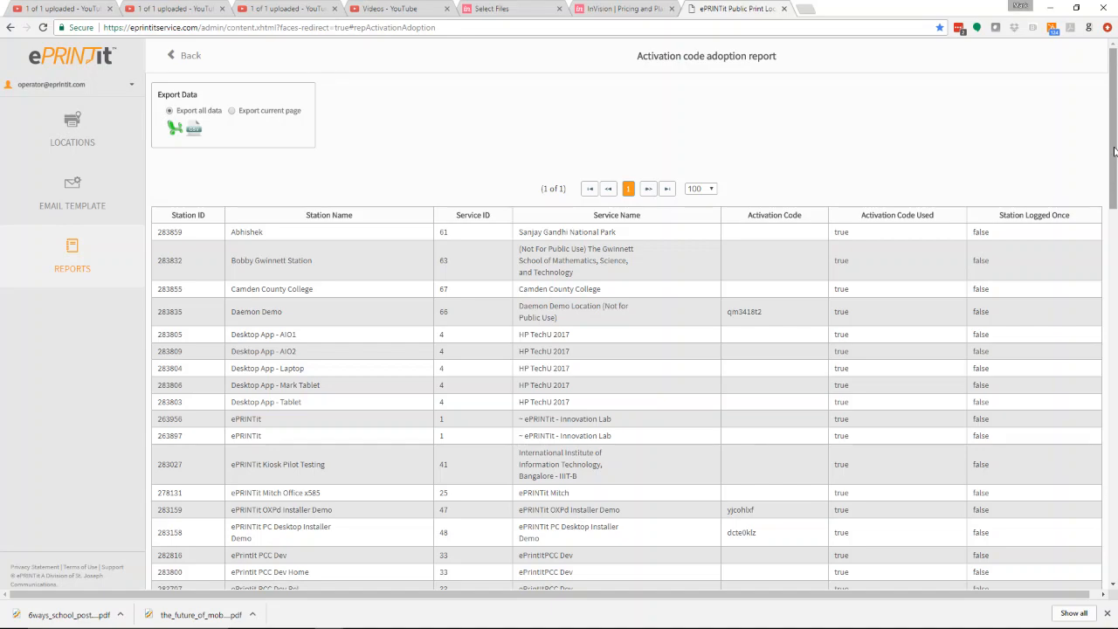
pyautogui.moveTo(1114, 151); pyautogui.dragTo(1110, 337)
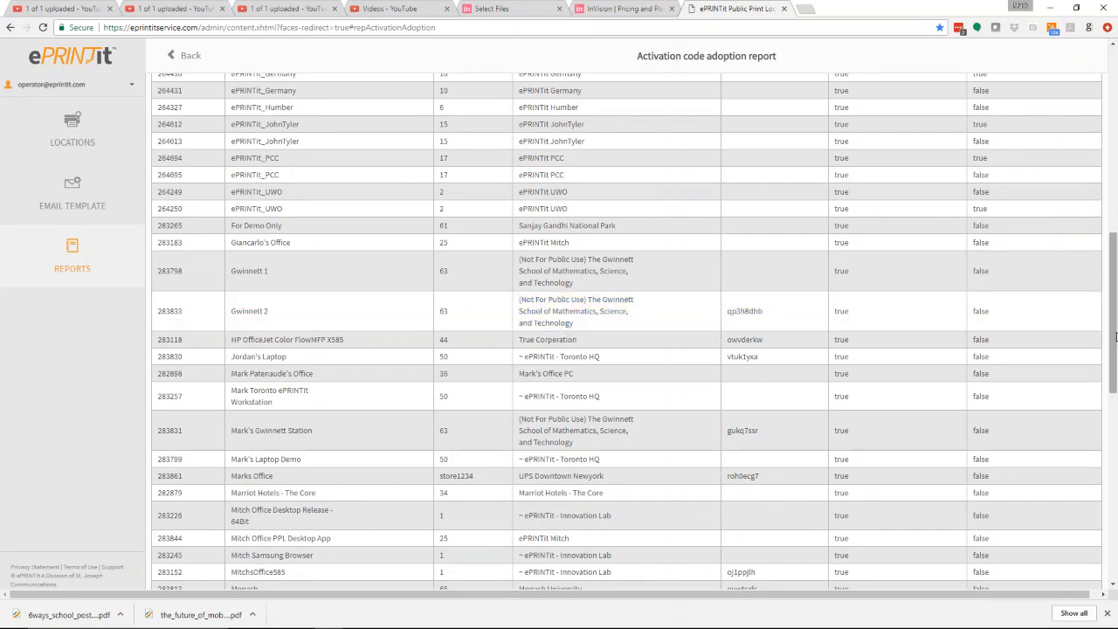
pyautogui.moveTo(1114, 352); pyautogui.dragTo(1114, 326)
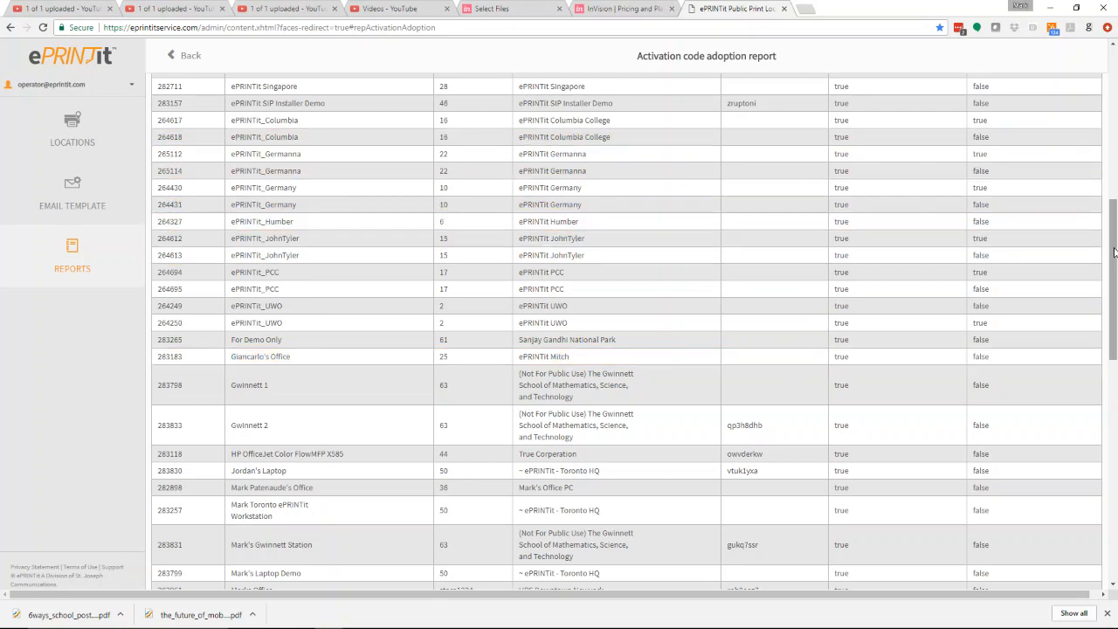
pyautogui.moveTo(1115, 250); pyautogui.dragTo(1115, 87)
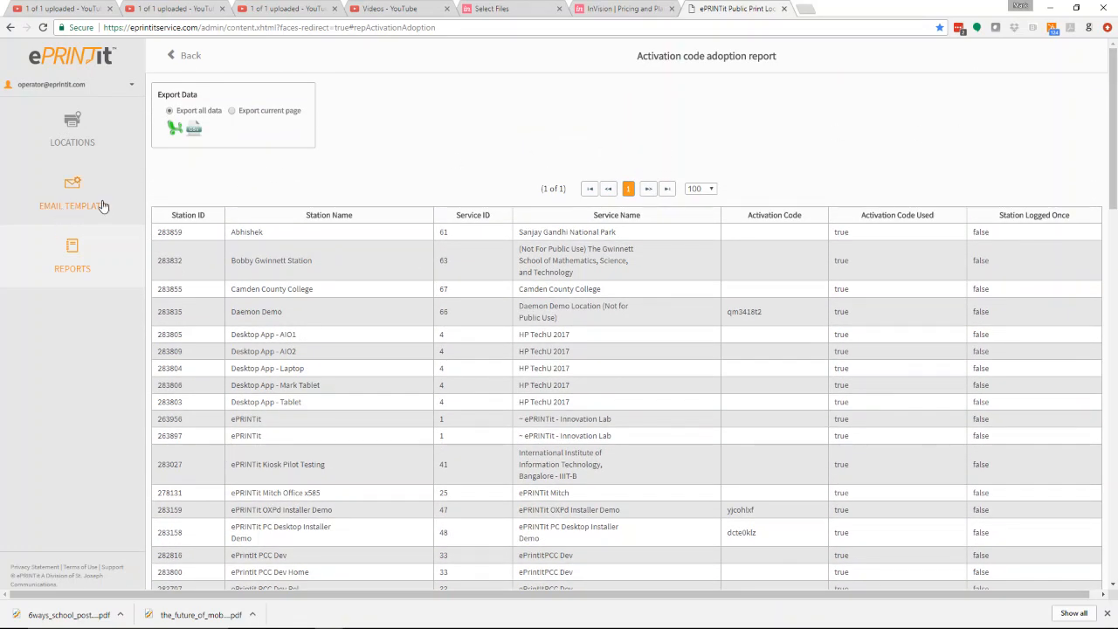
pyautogui.click(78, 252)
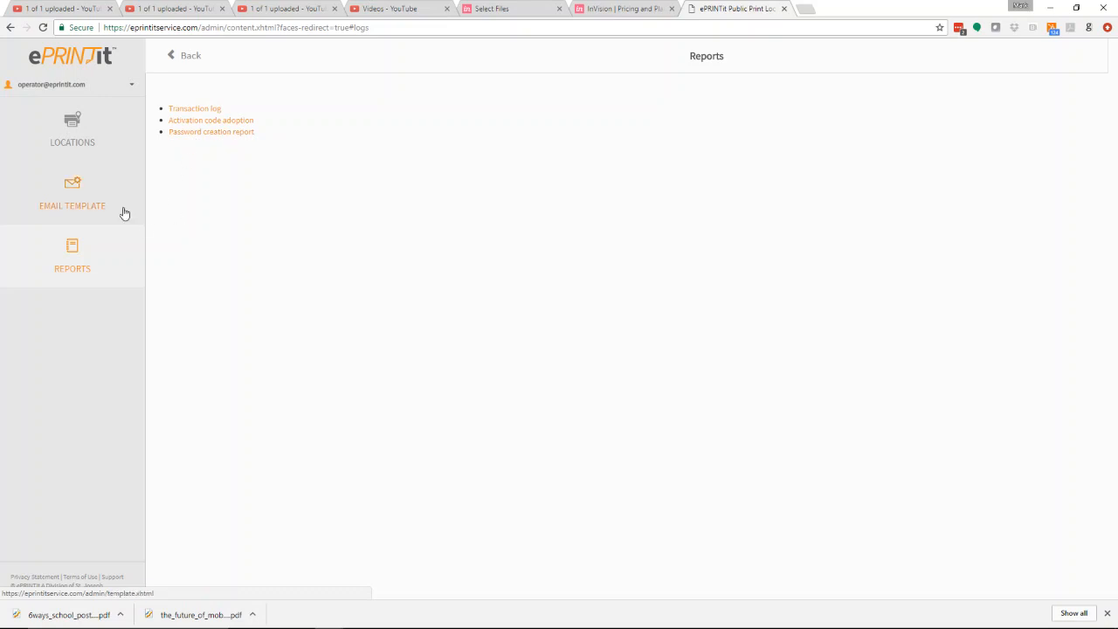
# - View the installer Email Template header and footer, then return to the Locations list
pyautogui.click(69, 203)
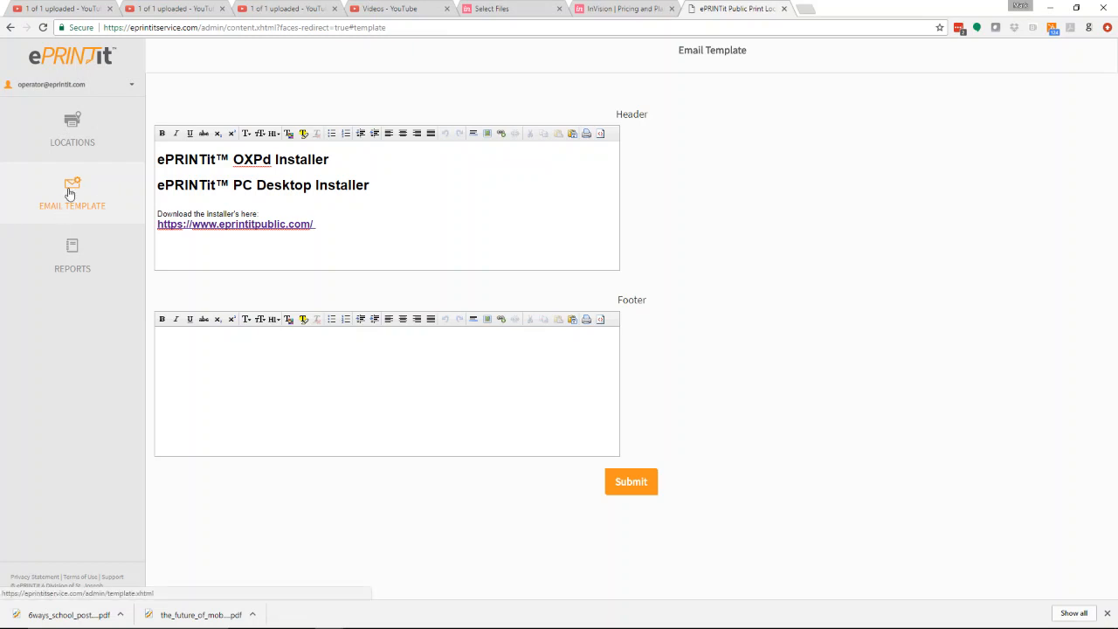
pyautogui.click(74, 139)
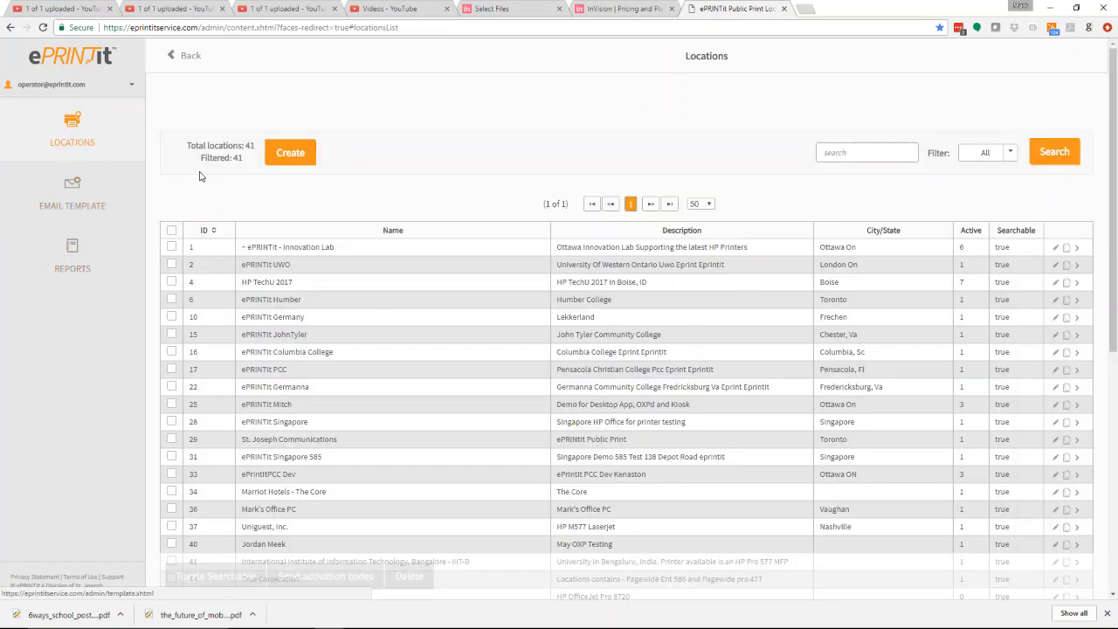
# - Create a new location with external ID Store1234 and name 'Fedex Offices Services'
pyautogui.click(288, 154)
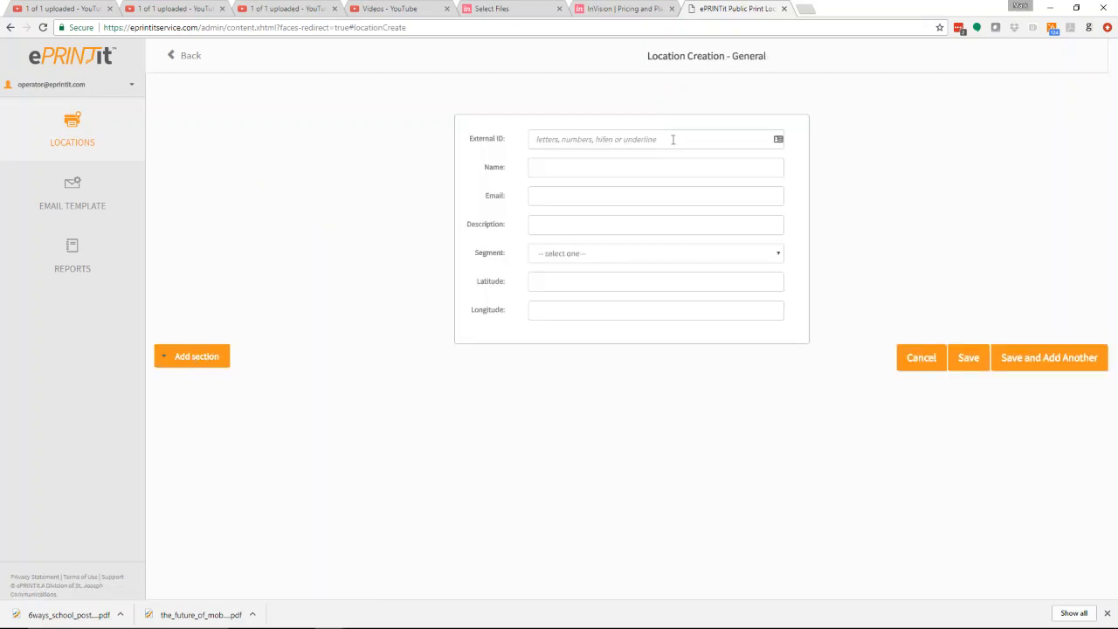
pyautogui.click(576, 139)
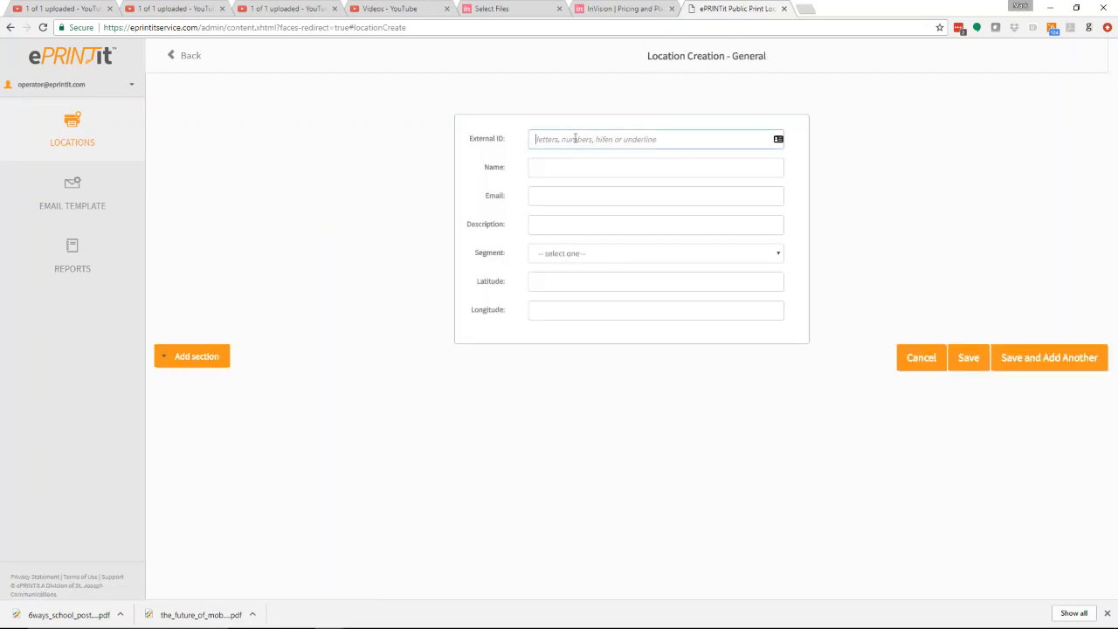
pyautogui.write('Store1234')
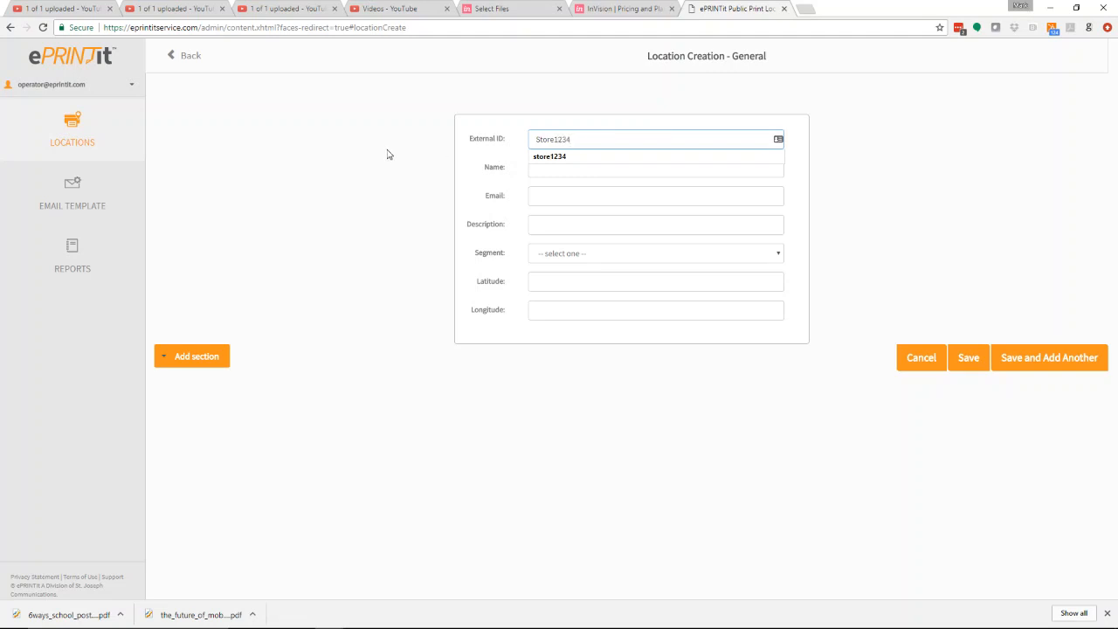
pyautogui.click(551, 169)
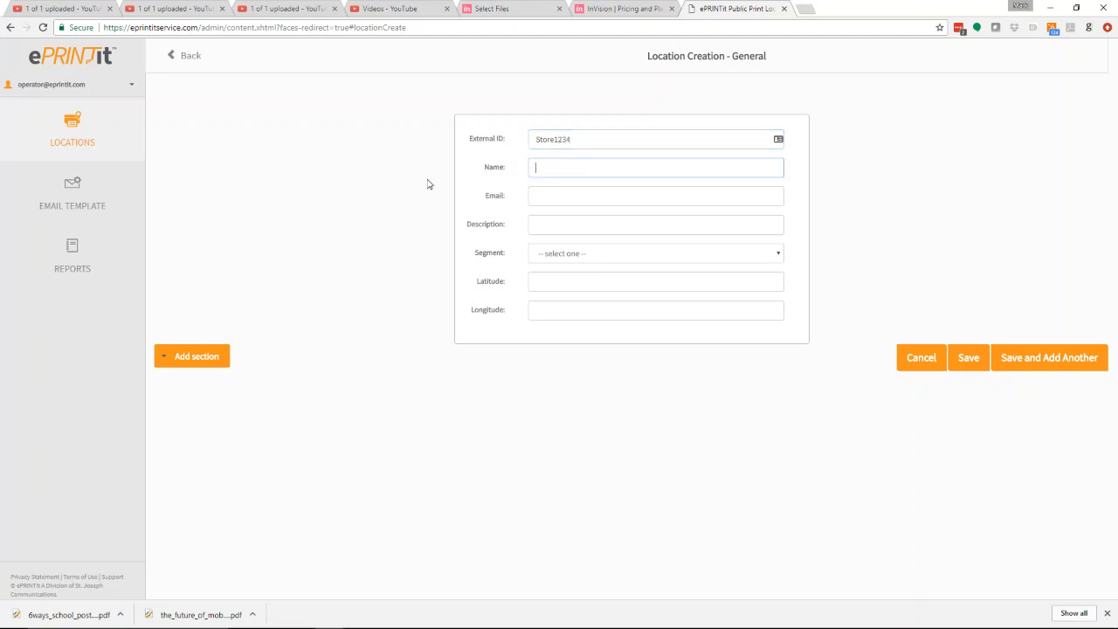
pyautogui.write('Fedex Offices SErvices')
pyautogui.press('BackSpace')
pyautogui.write('e')
# - Fill in the contact e-mail from autofill and the description 'FedEx Office Services'
pyautogui.click(595, 197)
pyautogui.write('ma')
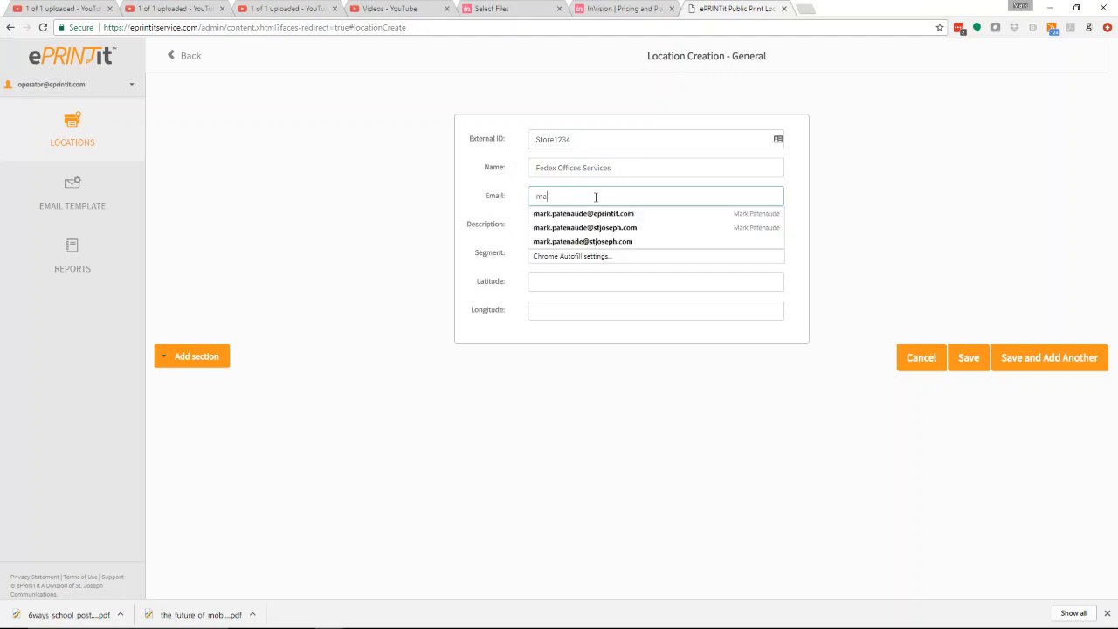
pyautogui.write('rk.')
pyautogui.click(592, 215)
pyautogui.click(587, 219)
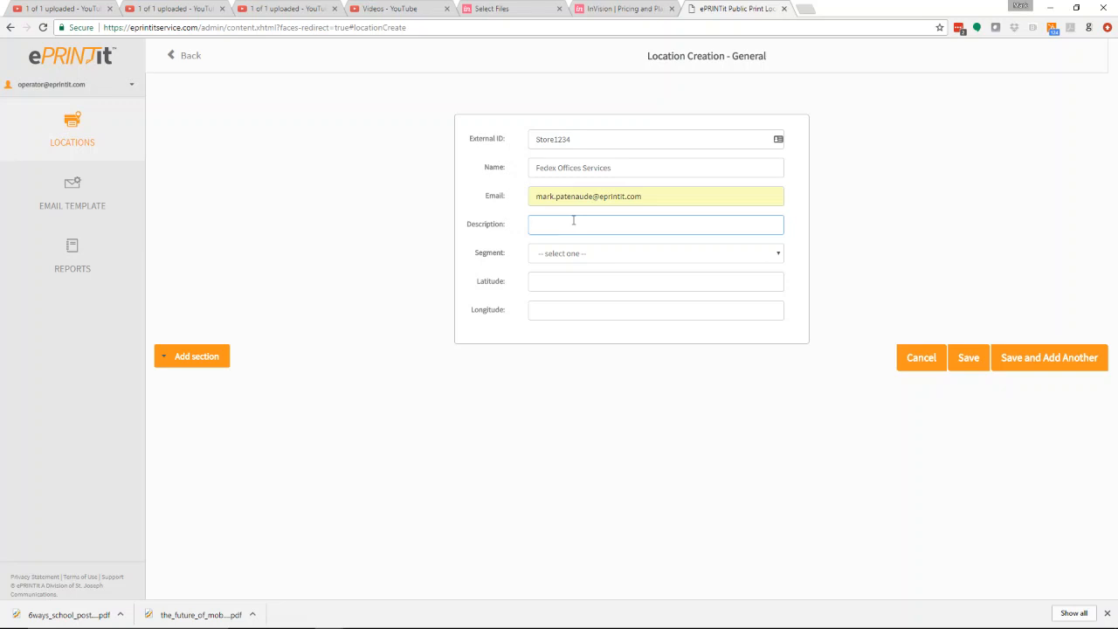
pyautogui.write('FedEx Office Services')
pyautogui.click(804, 251)
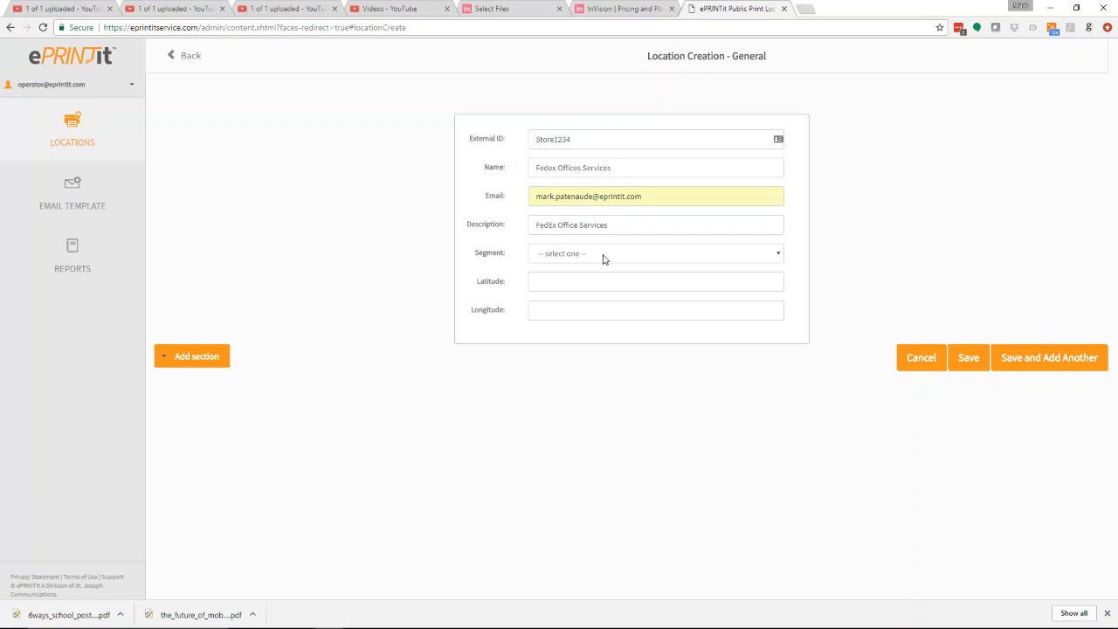
# - Set segment 'hospitality, hotels, hostels, etc', latitude 45.12345 and longitude -45.12345
pyautogui.click(748, 256)
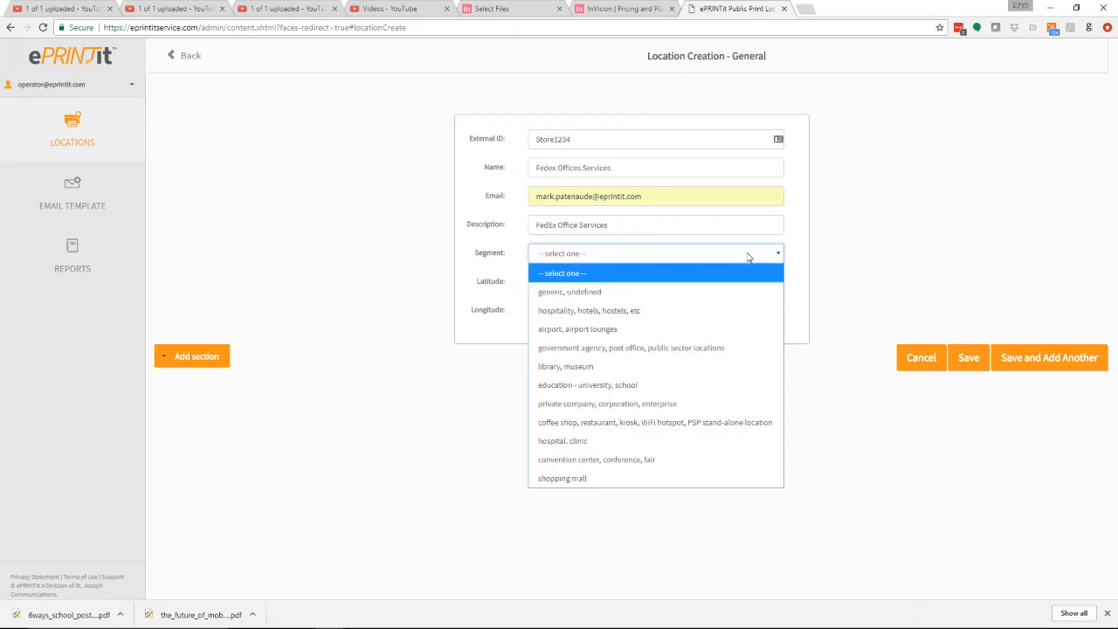
pyautogui.click(559, 311)
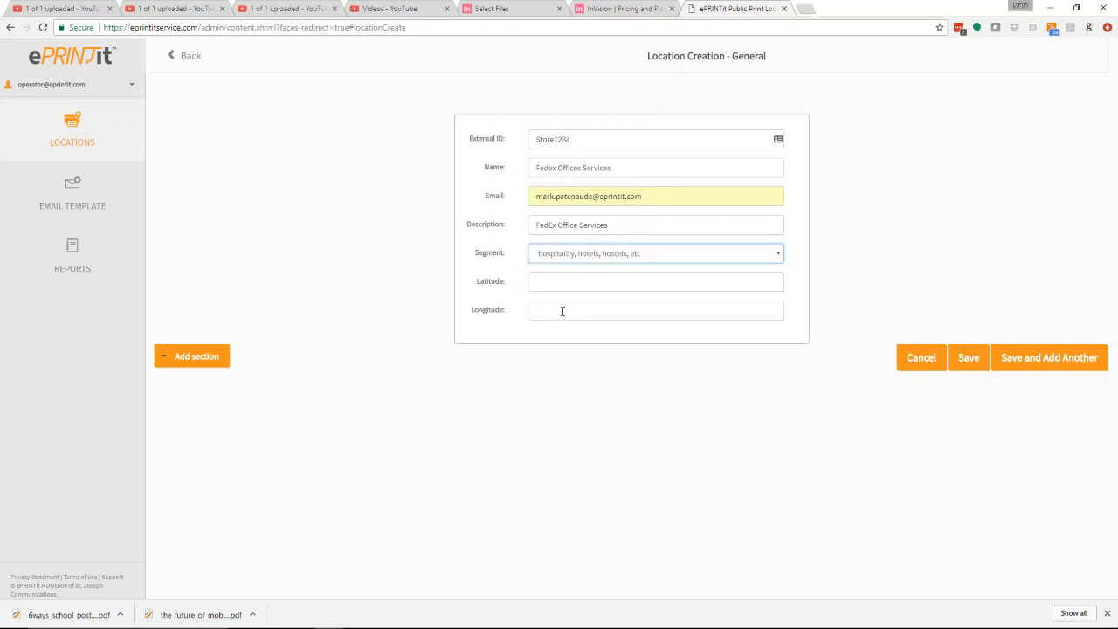
pyautogui.click(541, 283)
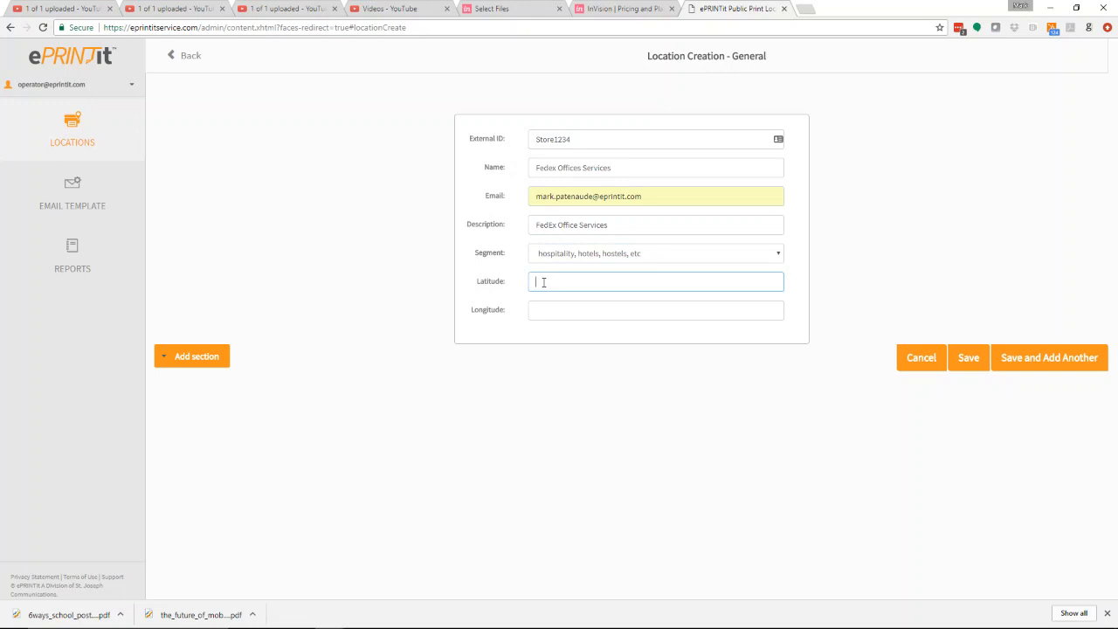
pyautogui.write('45.12345')
pyautogui.click(554, 309)
pyautogui.write('-')
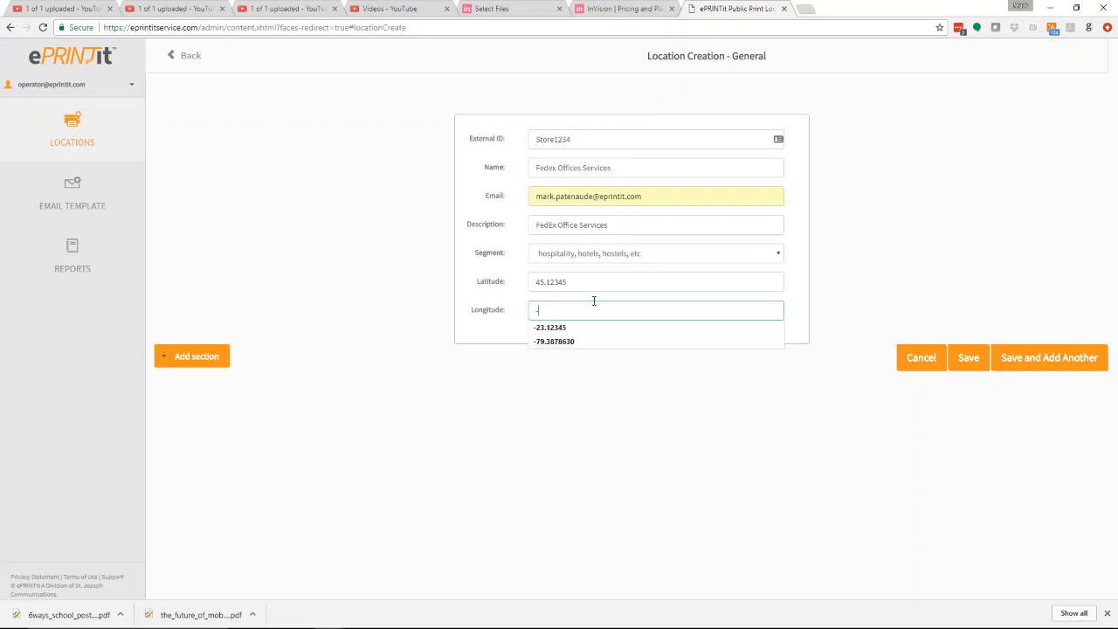
pyautogui.write('45.1')
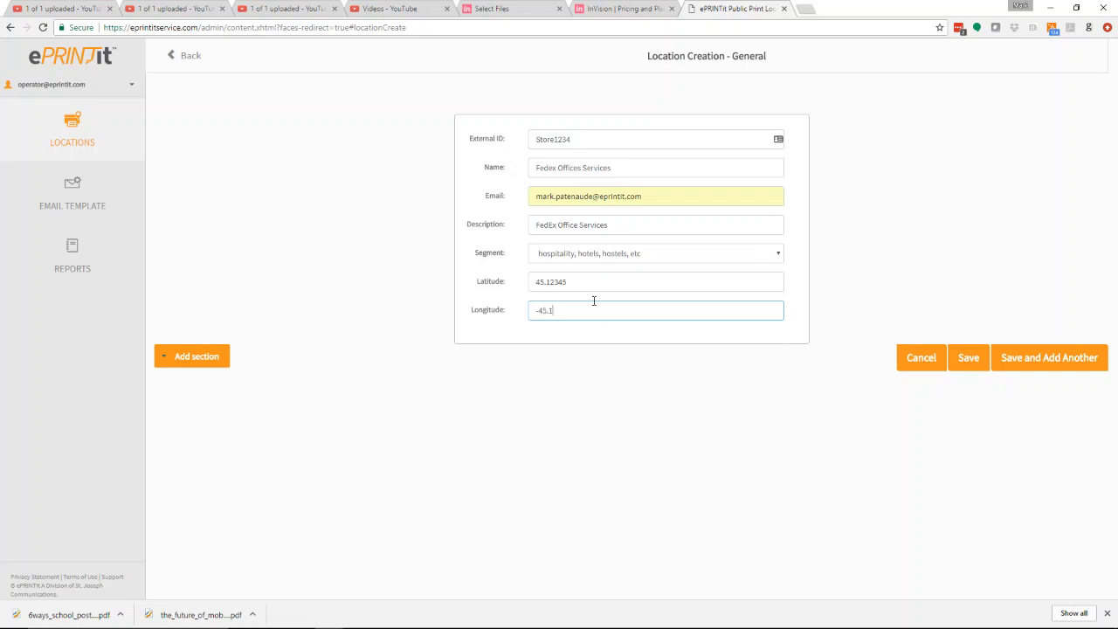
pyautogui.write('2345')
pyautogui.click(626, 371)
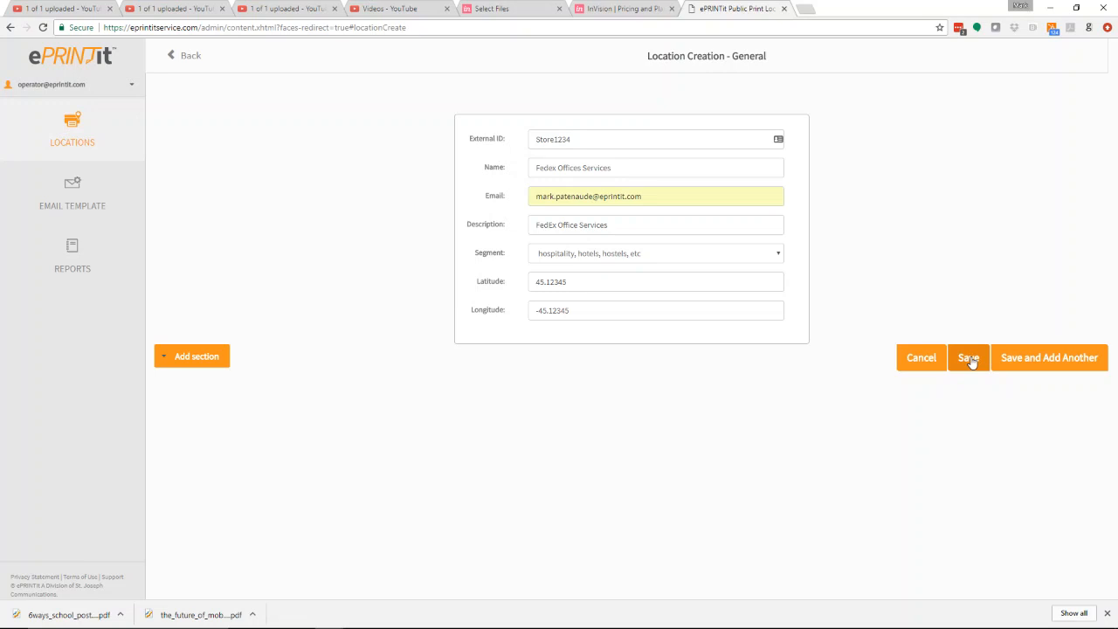
pyautogui.click(186, 359)
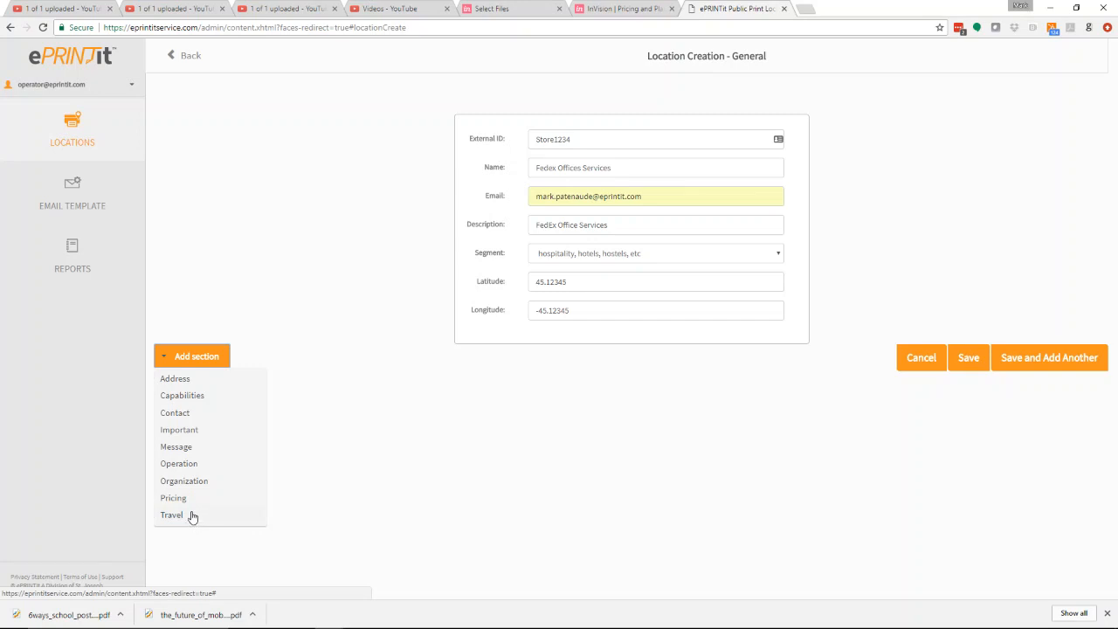
# - Add an Address section with a Street tag of '1234 anywhere street'
pyautogui.click(182, 382)
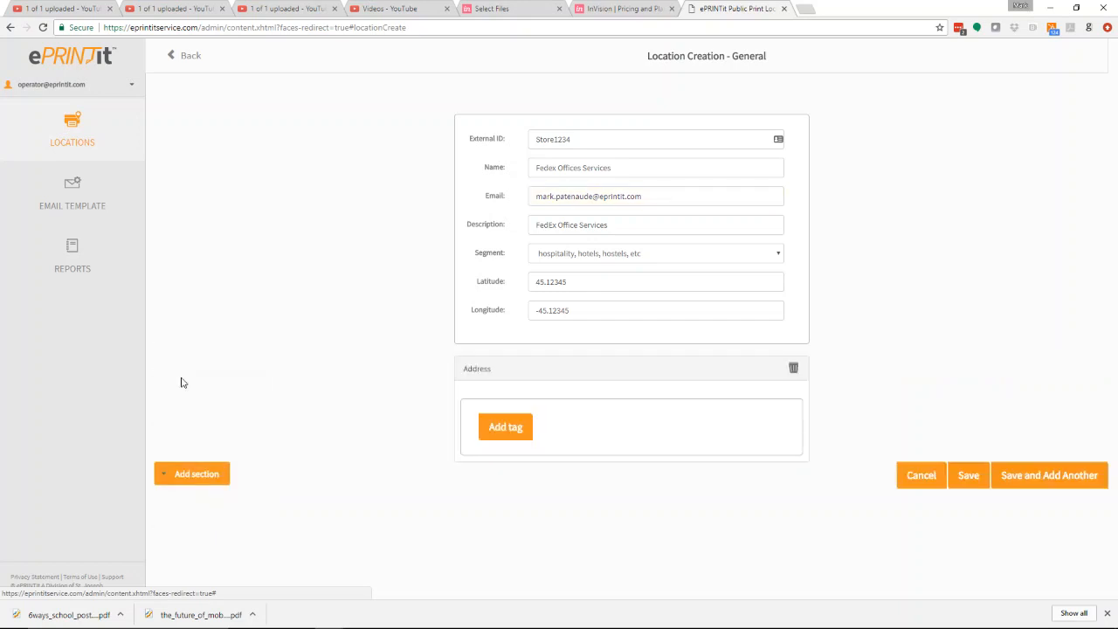
pyautogui.click(516, 427)
pyautogui.click(510, 481)
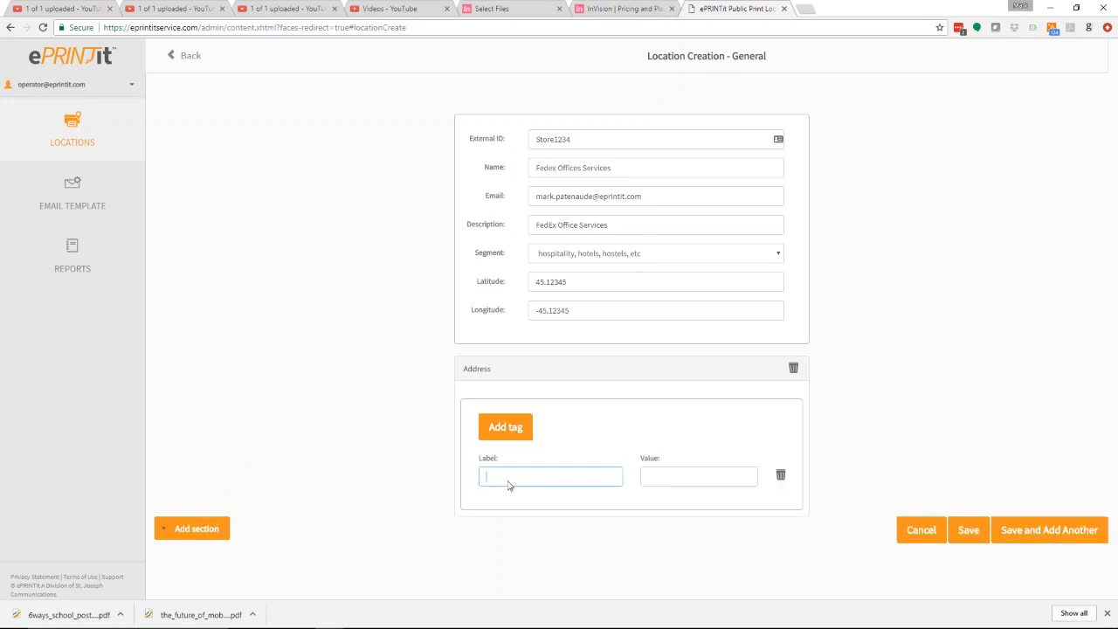
pyautogui.write('Street')
pyautogui.click(662, 478)
pyautogui.write('1')
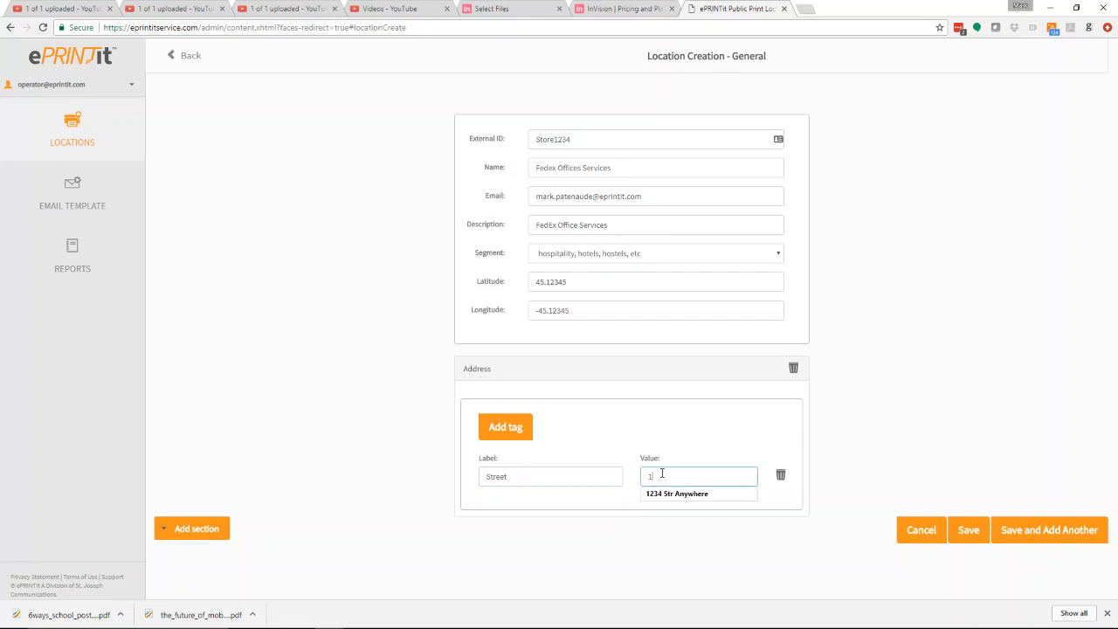
pyautogui.write('234 anywhere street')
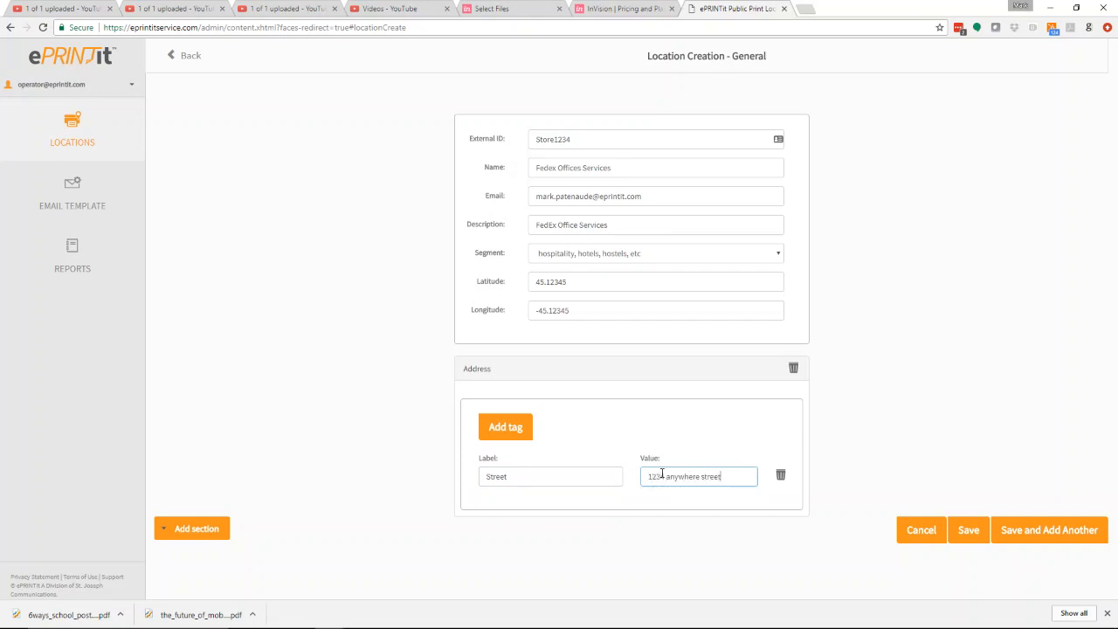
# - Add City 'New York' and Postal Code '123456' tags to the address
pyautogui.click(499, 429)
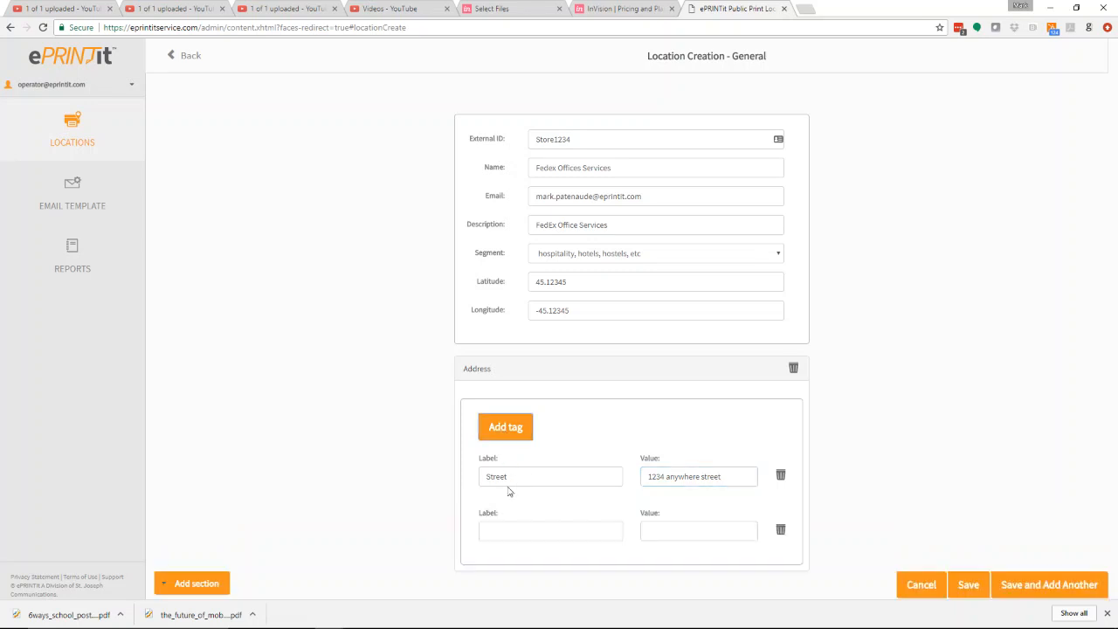
pyautogui.click(506, 532)
pyautogui.write('Cit')
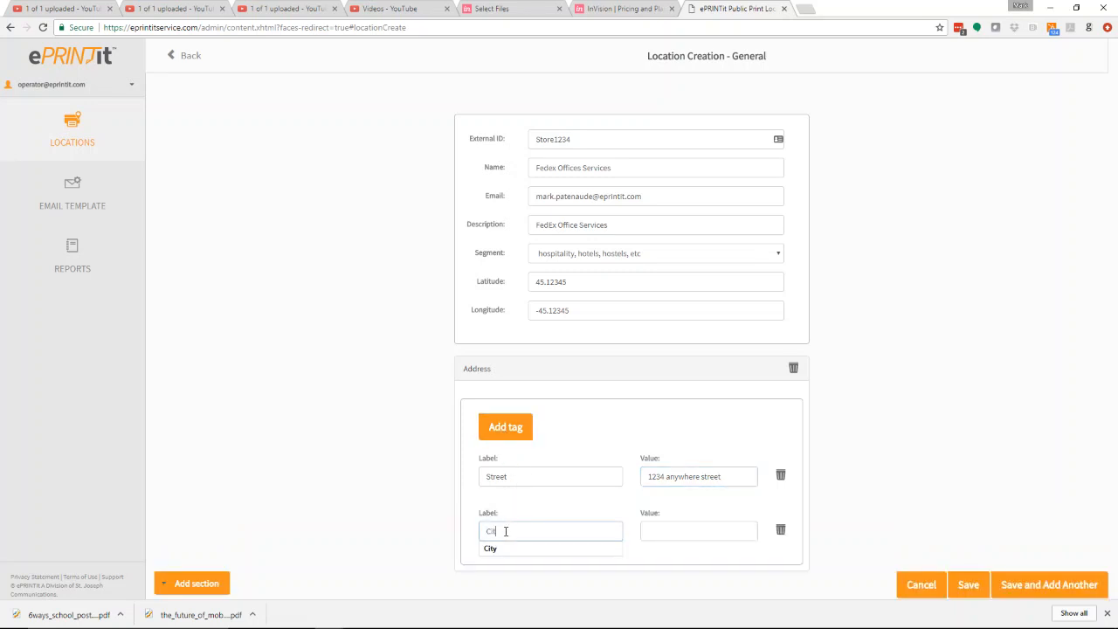
pyautogui.write('y')
pyautogui.press('Tab')
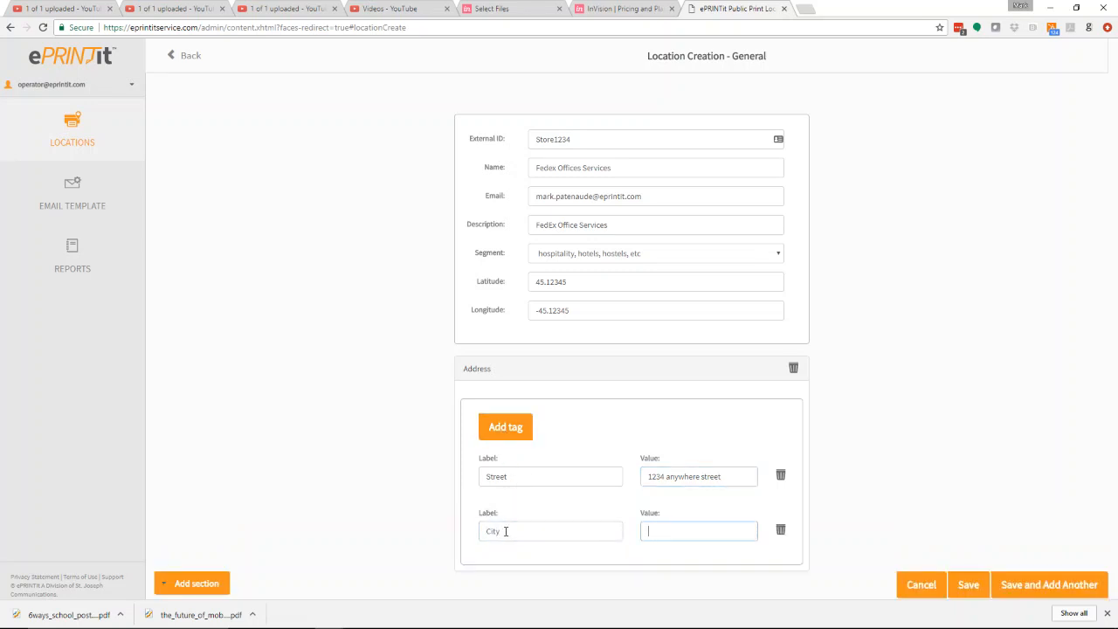
pyautogui.write('New Yo')
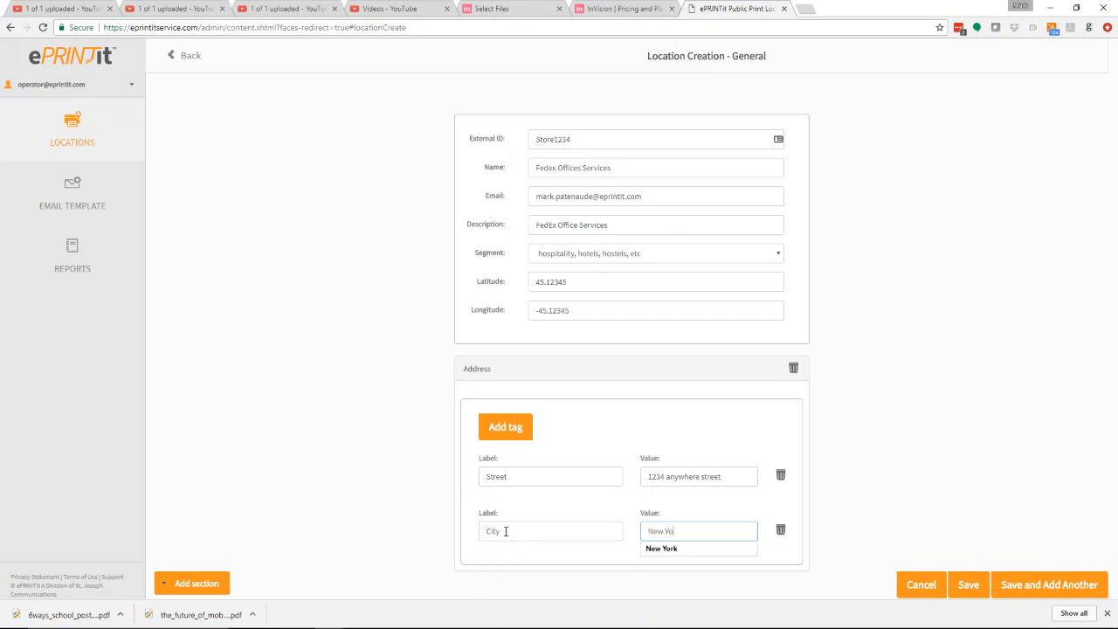
pyautogui.write('rk')
pyautogui.press('Tab')
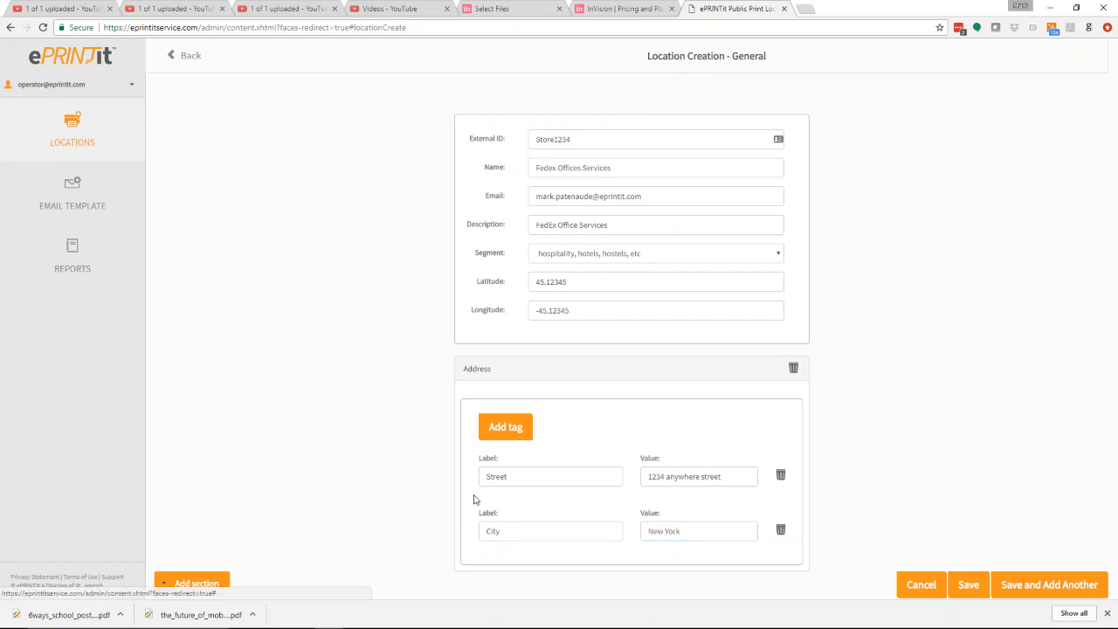
pyautogui.click(508, 426)
pyautogui.click(487, 584)
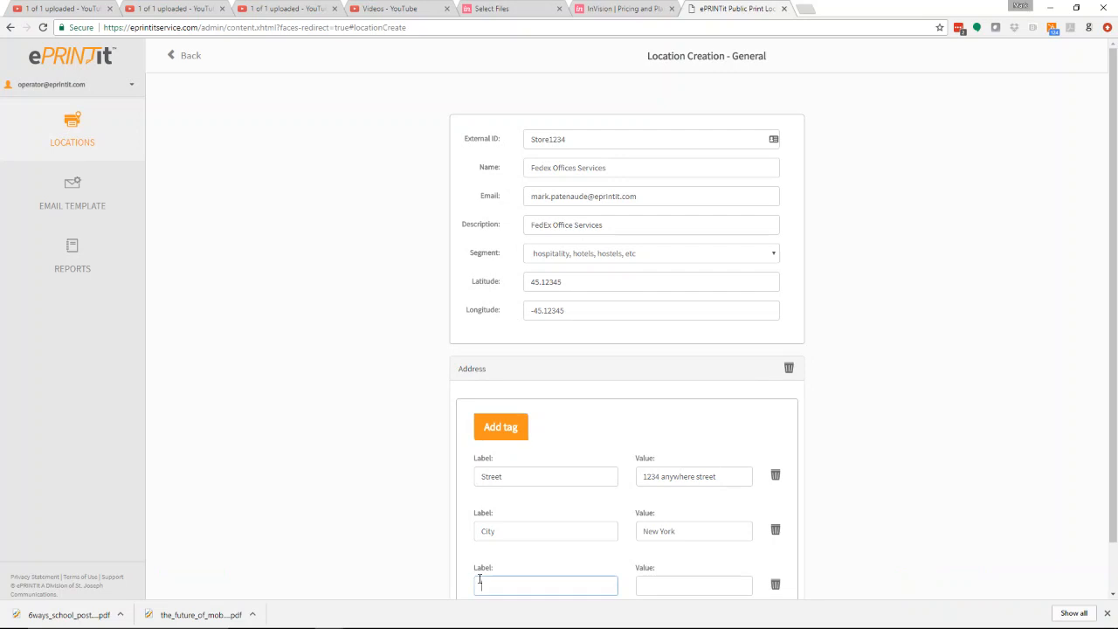
pyautogui.write('Postal Code')
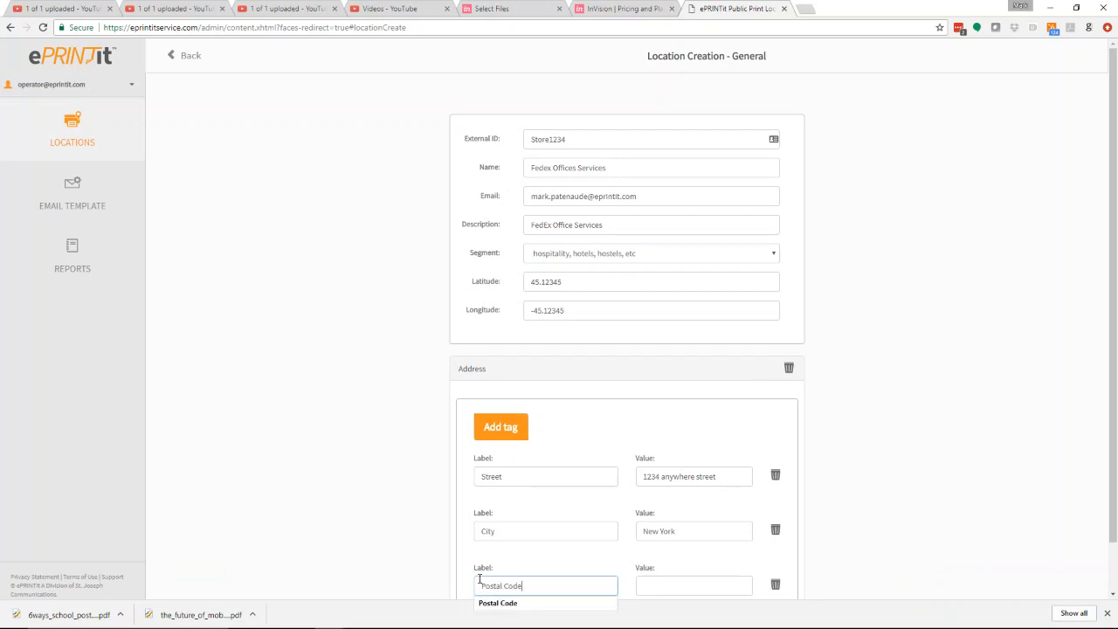
pyautogui.click(669, 589)
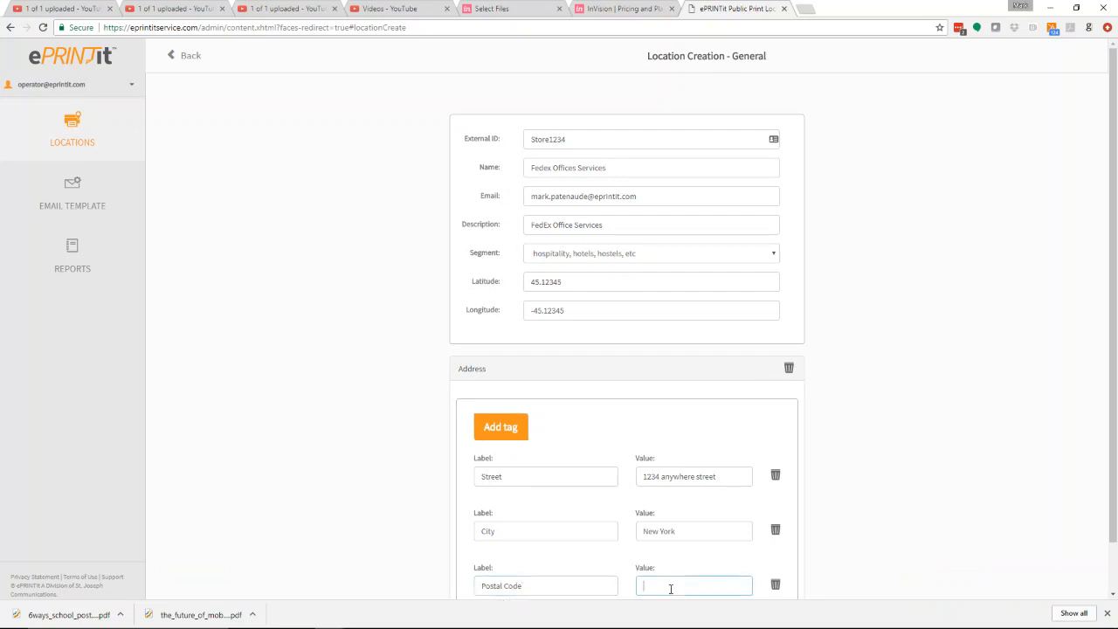
pyautogui.write('123456')
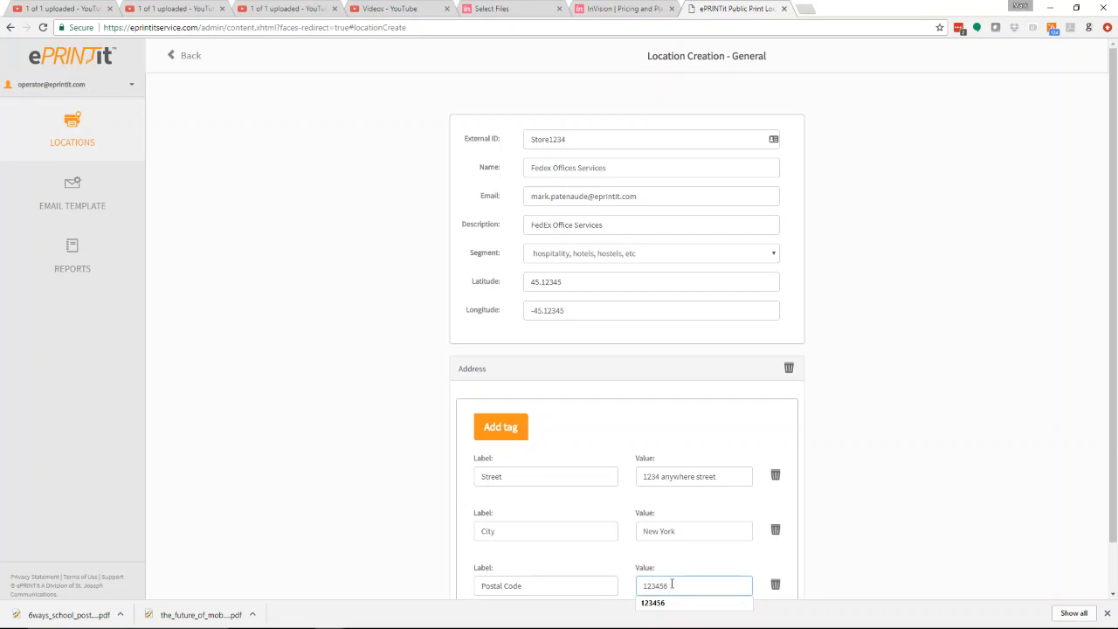
pyautogui.click(930, 343)
# - Add a Contact section to the location
pyautogui.scroll(-1, 901, 407)
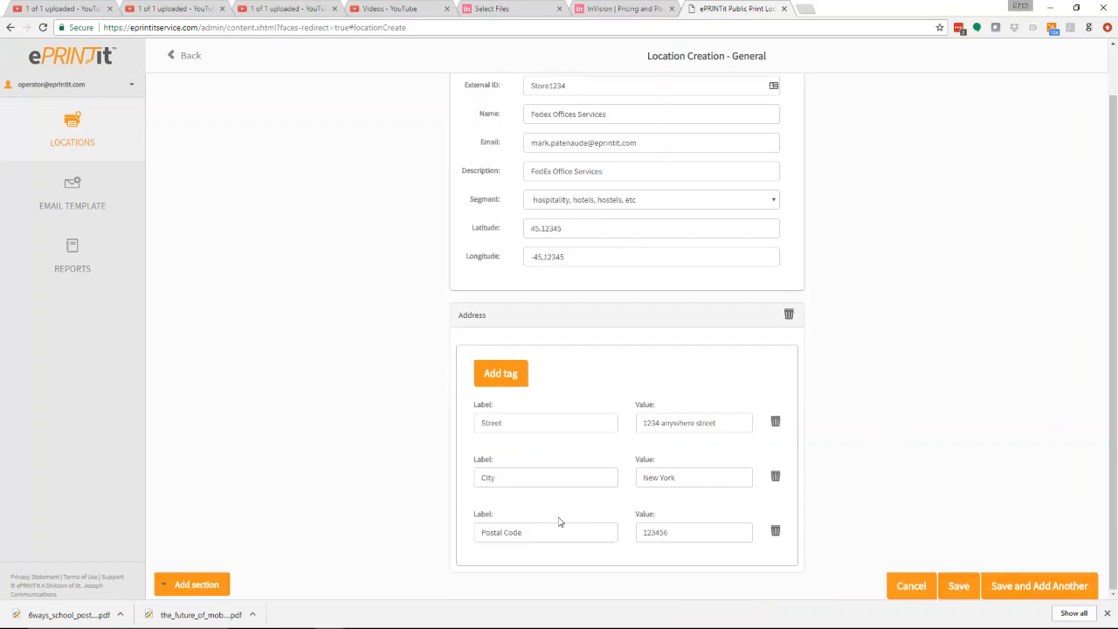
pyautogui.click(197, 592)
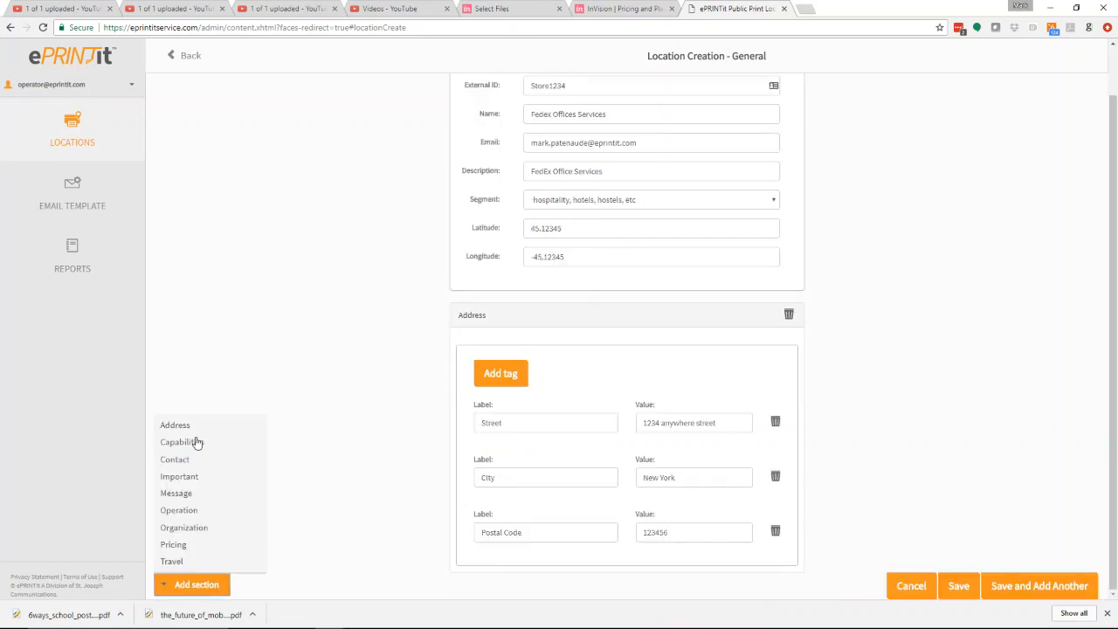
pyautogui.click(179, 460)
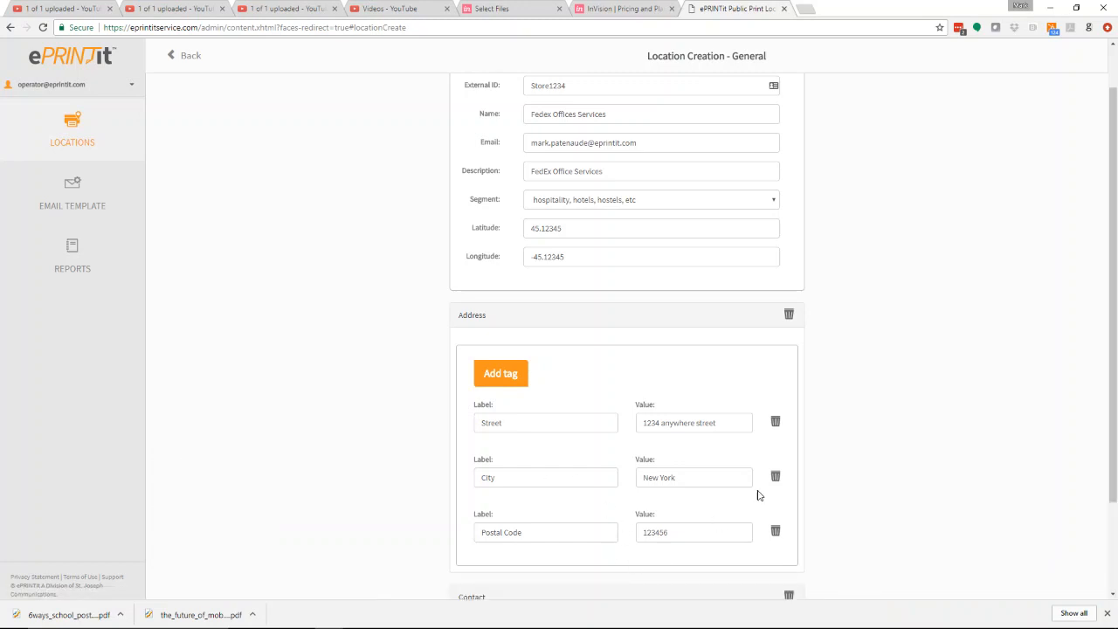
pyautogui.scroll(-1, 756, 494)
# - Add a Store Manager tag in Contact with the manager's name as its value
pyautogui.click(505, 540)
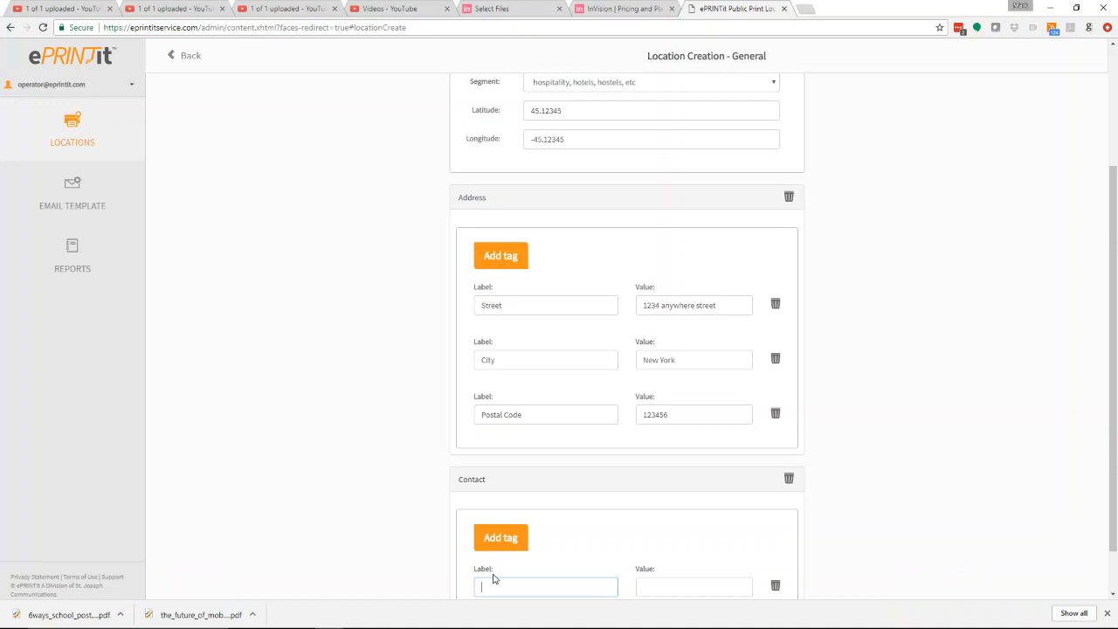
pyautogui.click(494, 578)
pyautogui.write('Store Manager')
pyautogui.click(661, 586)
pyautogui.write('JOhn')
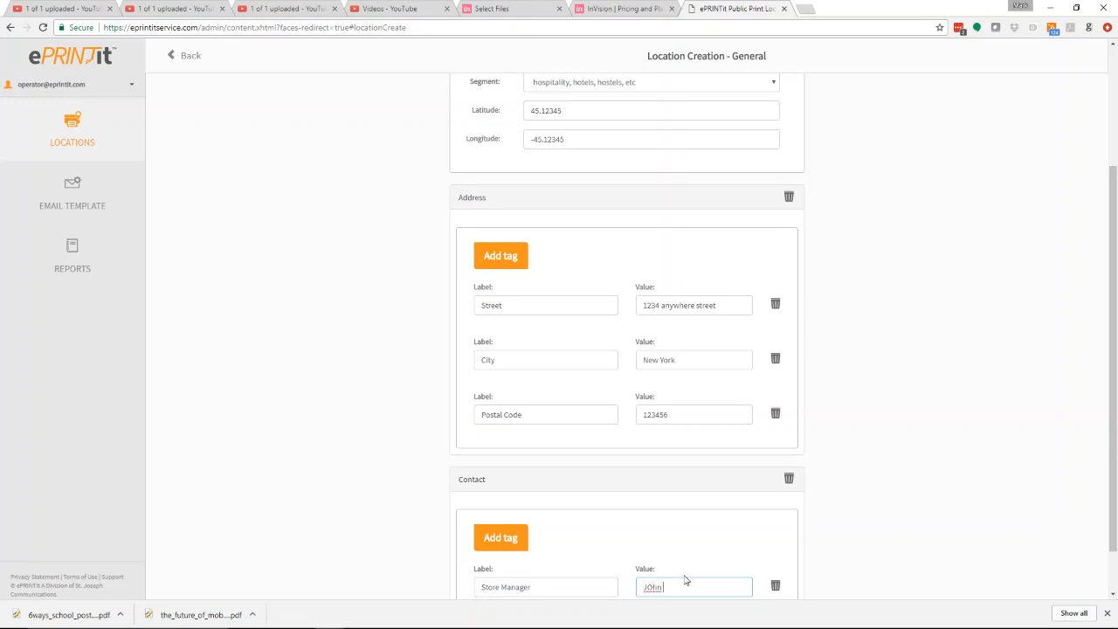
pyautogui.write(' Roberts')
pyautogui.click(819, 481)
pyautogui.scroll(-1, 819, 481)
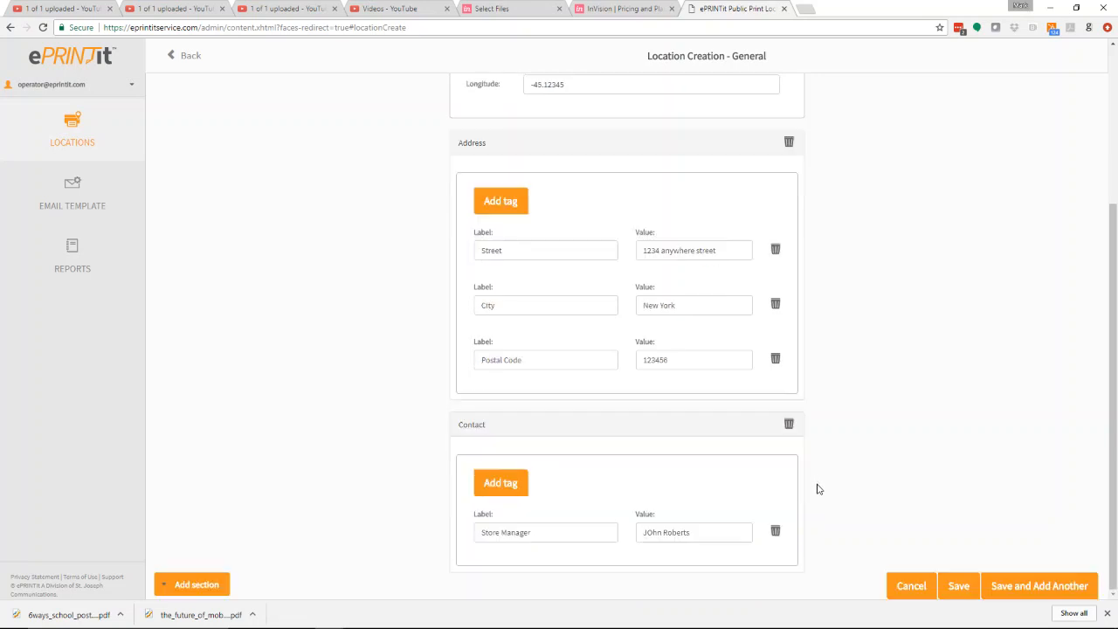
# - Add a Capabilities section to the location
pyautogui.click(192, 586)
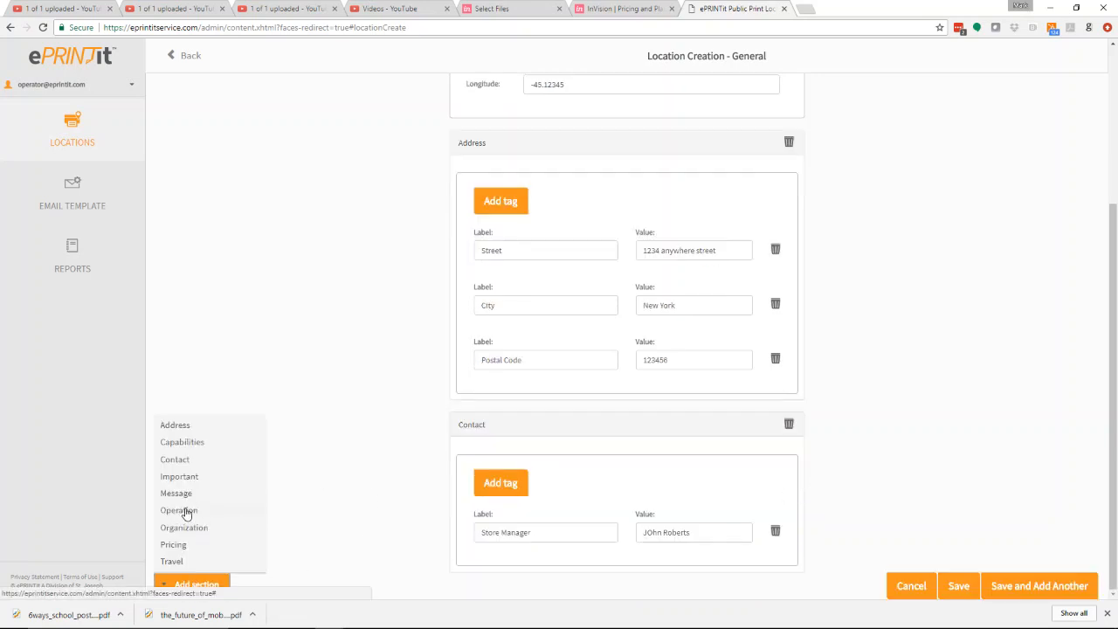
pyautogui.rightClick(179, 496)
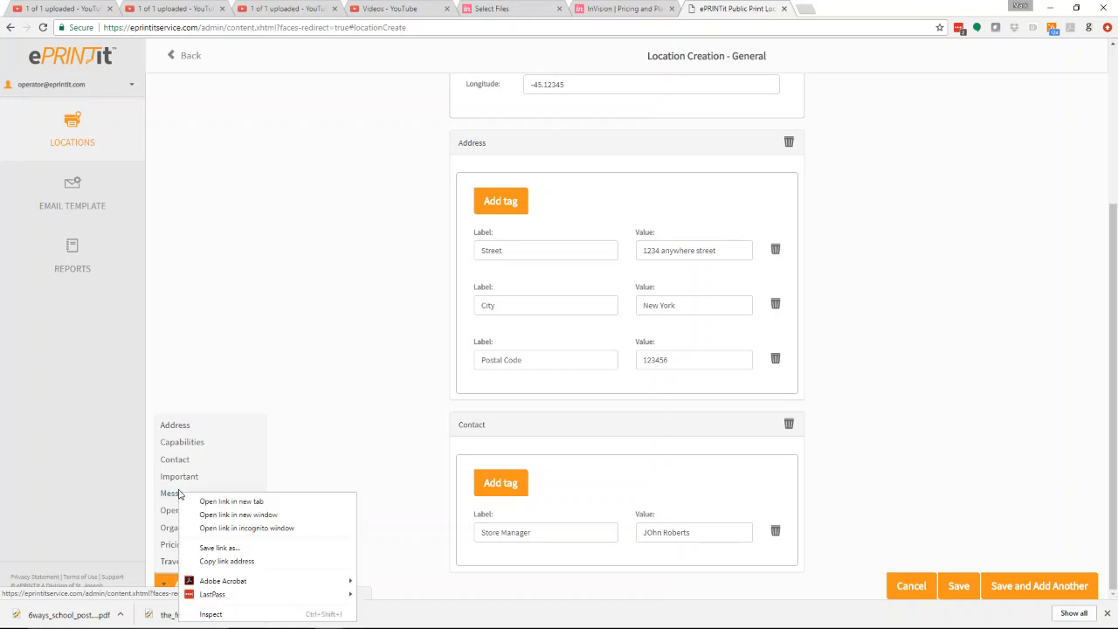
pyautogui.press('Escape')
pyautogui.click(192, 444)
pyautogui.scroll(-2, 626, 425)
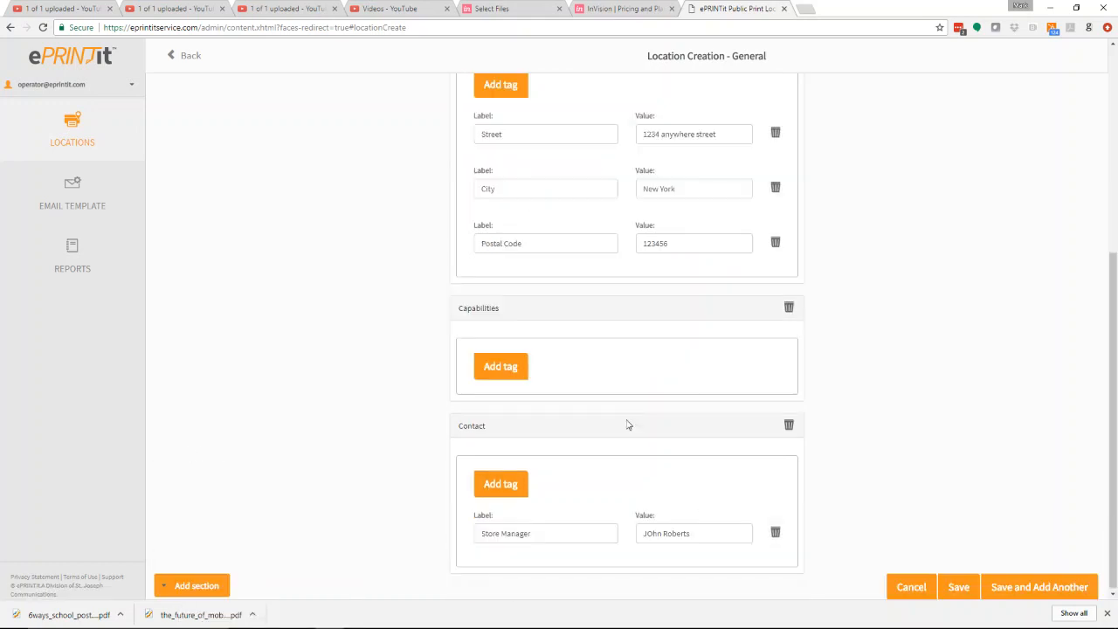
# - Add a Printing capability tag with the value Mono
pyautogui.click(496, 372)
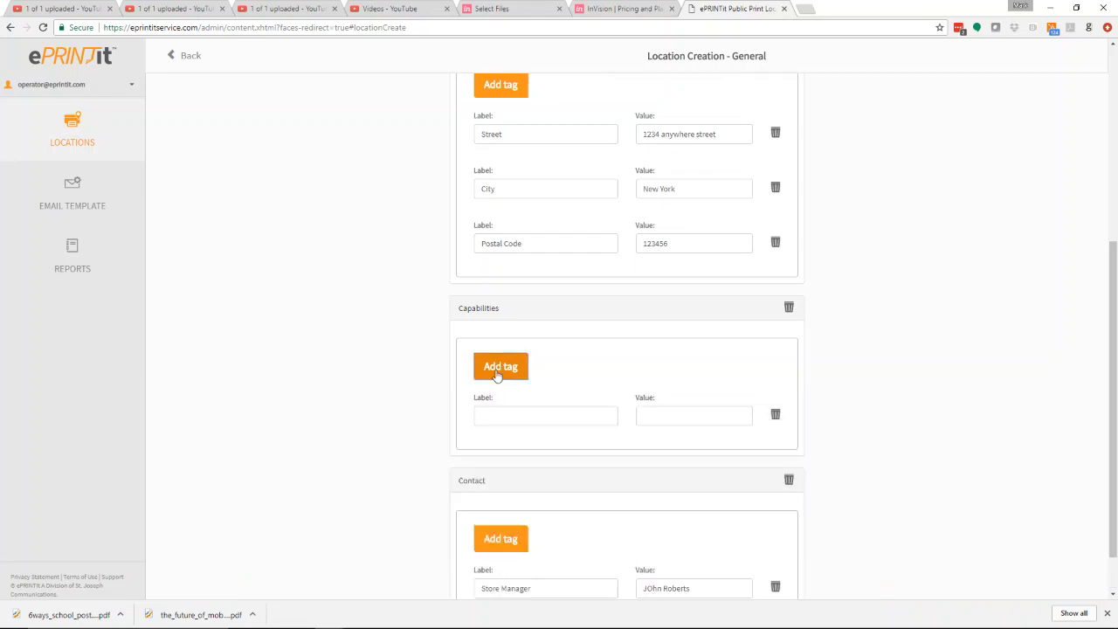
pyautogui.click(490, 415)
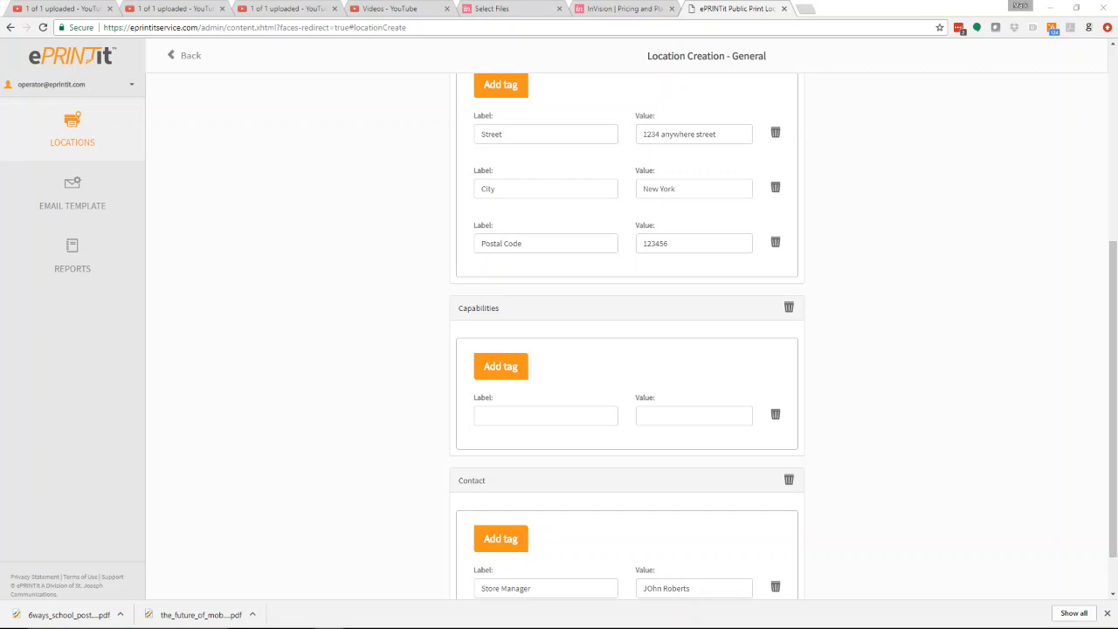
pyautogui.click(484, 420)
pyautogui.write('Printing')
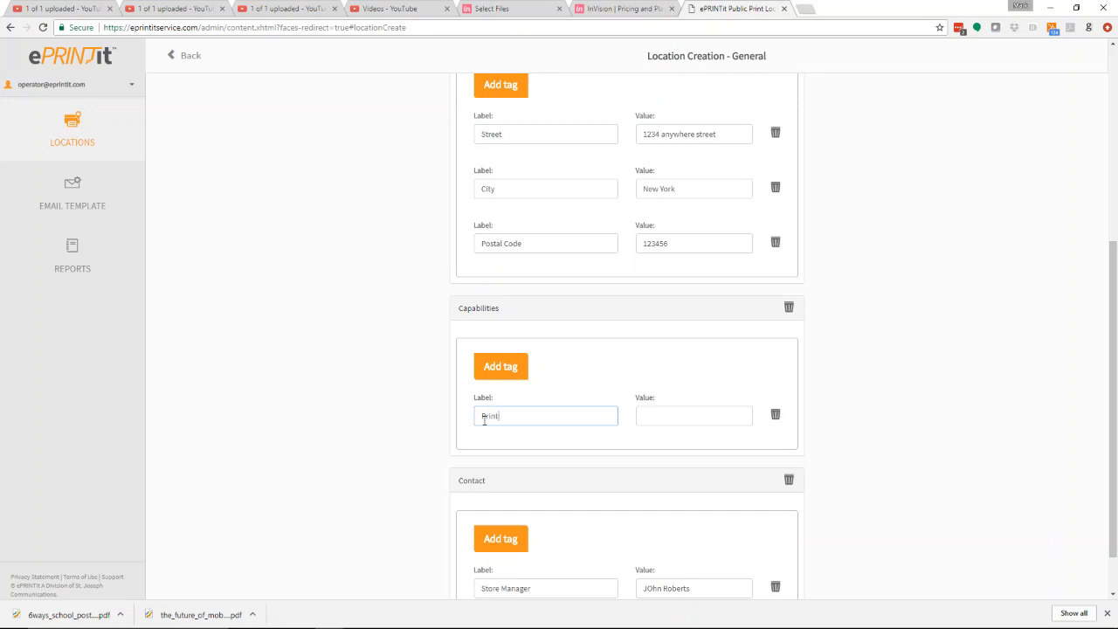
pyautogui.click(674, 416)
pyautogui.write('Mono')
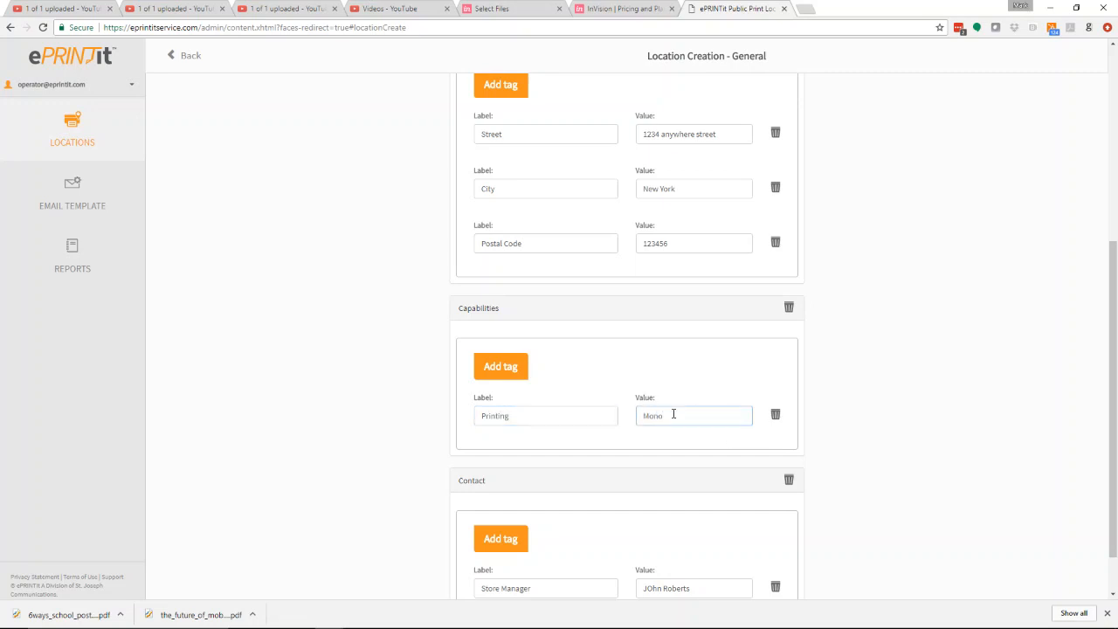
# - Add a second capability tag labelled 'Color Printing'
pyautogui.click(505, 366)
pyautogui.click(494, 469)
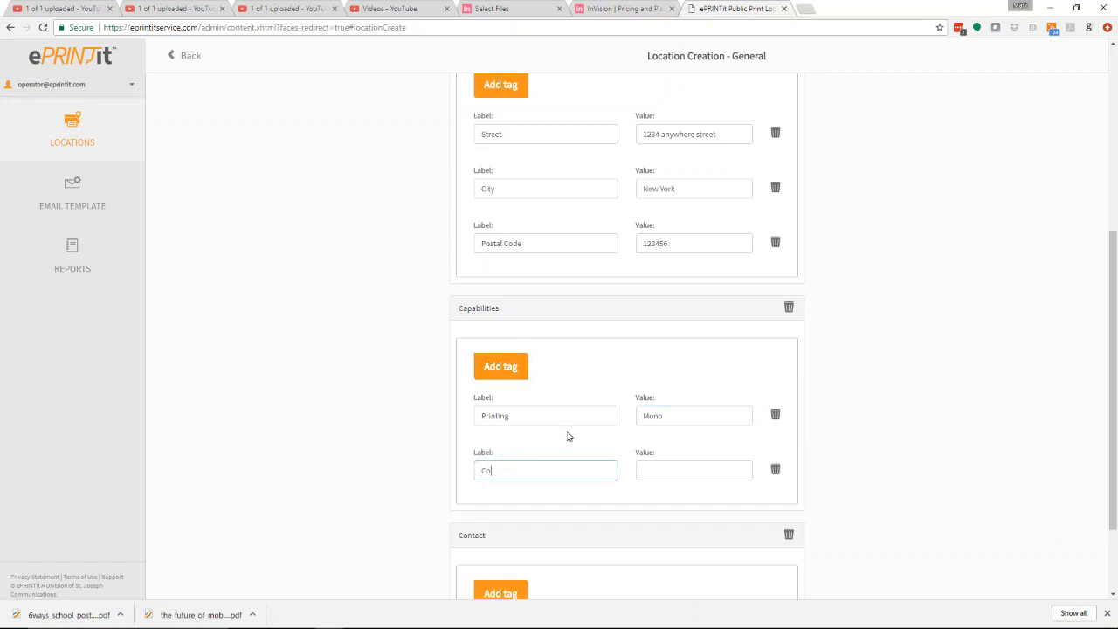
pyautogui.write('Colour Printing')
pyautogui.press('BackSpace')
pyautogui.click(670, 465)
pyautogui.scroll(-1, 741, 456)
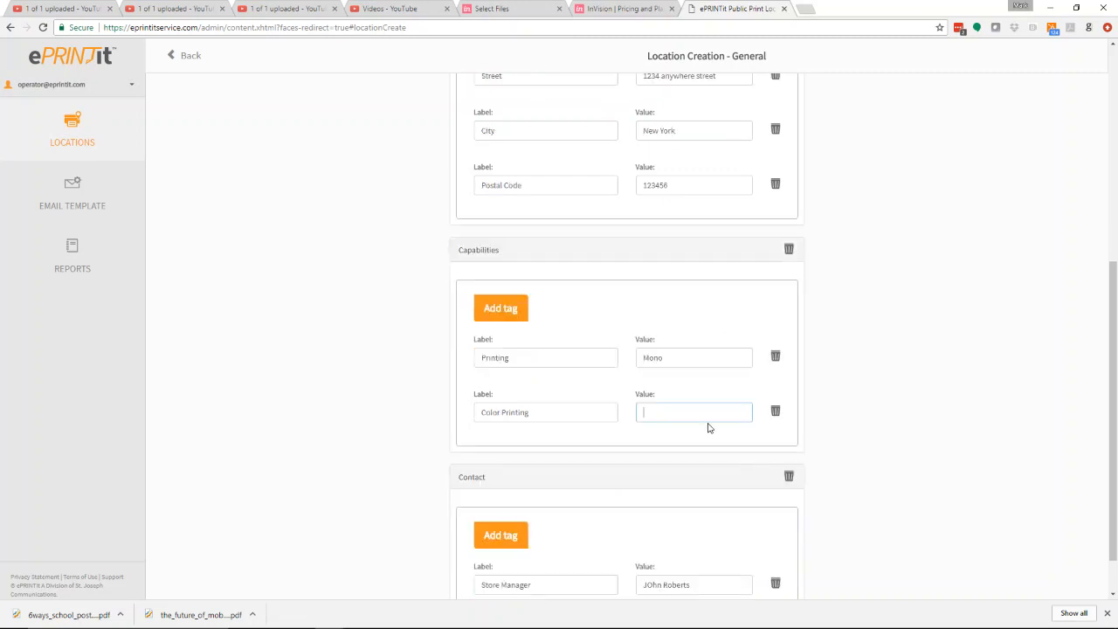
pyautogui.scroll(-1, 707, 467)
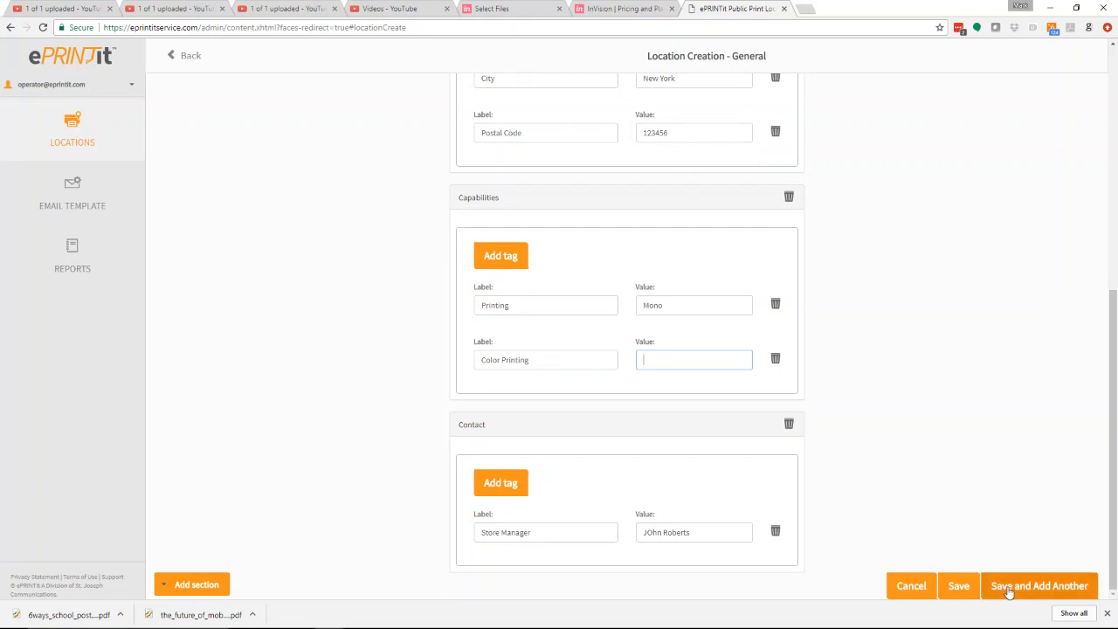
# - Try saving the location; the save is rejected for a duplicate external ID
pyautogui.click(961, 592)
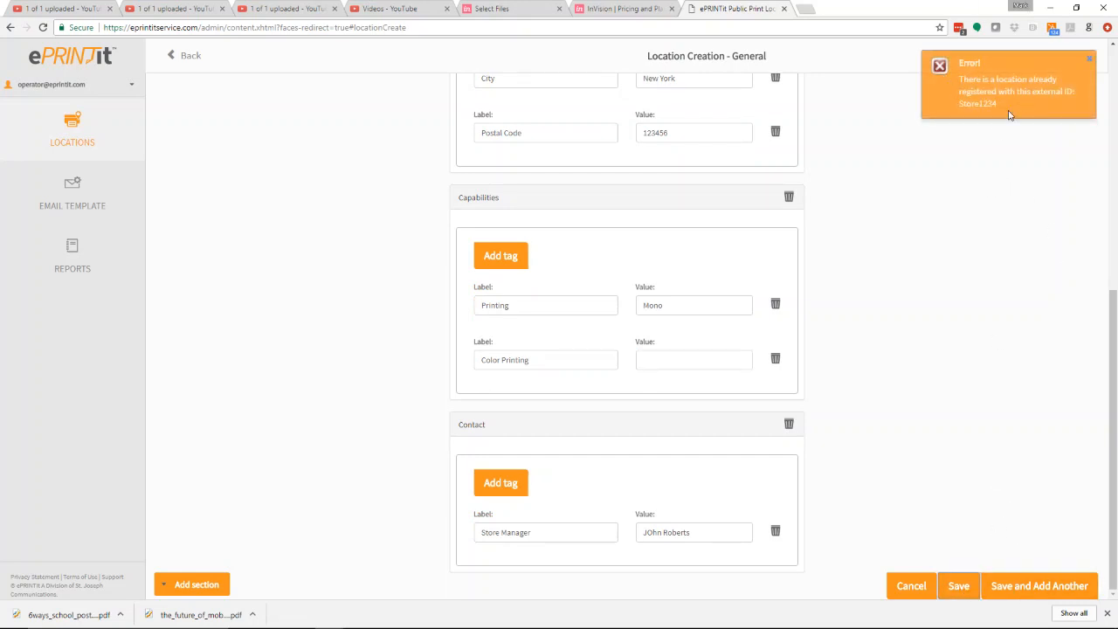
pyautogui.scroll(3, 839, 179)
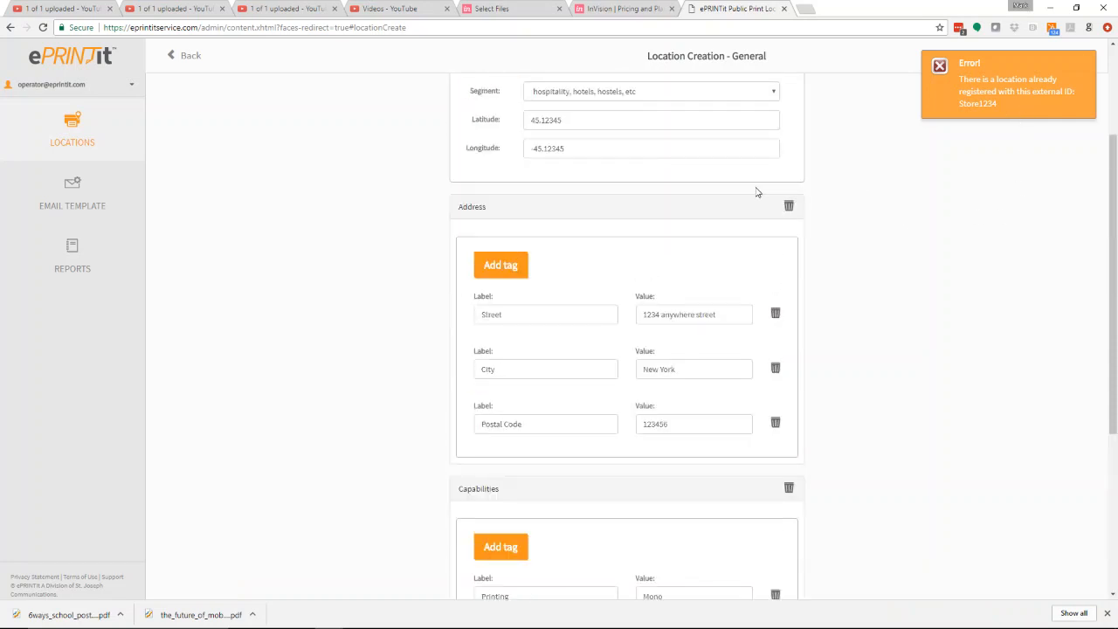
pyautogui.scroll(2, 757, 192)
# - Append 5 so the external ID reads Store12345, then save the location again
pyautogui.click(590, 136)
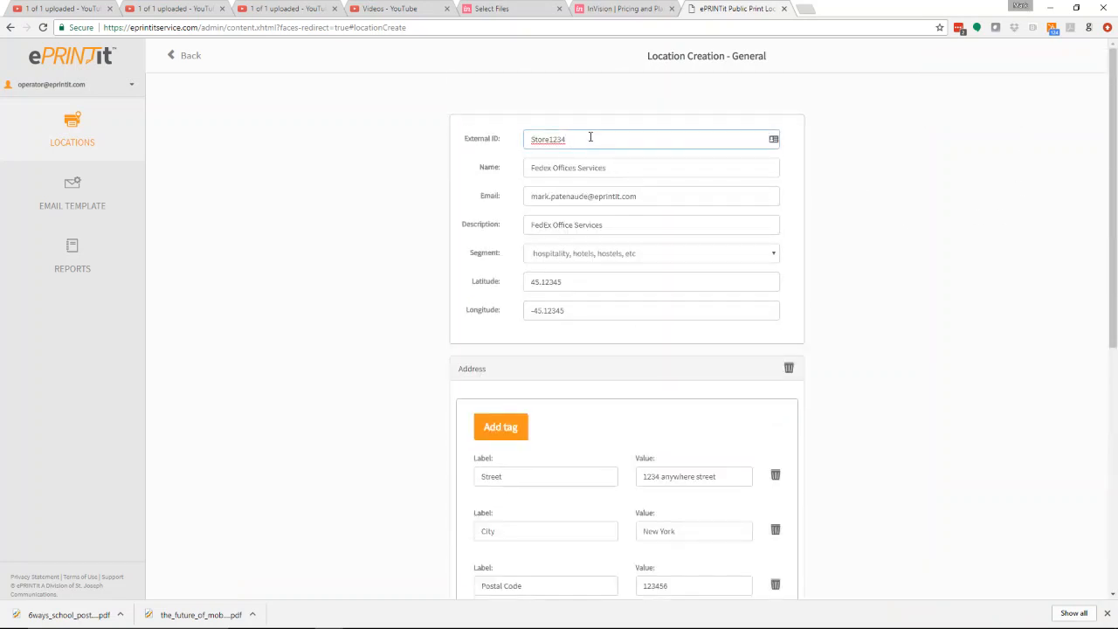
pyautogui.write('5')
pyautogui.scroll(-5, 900, 193)
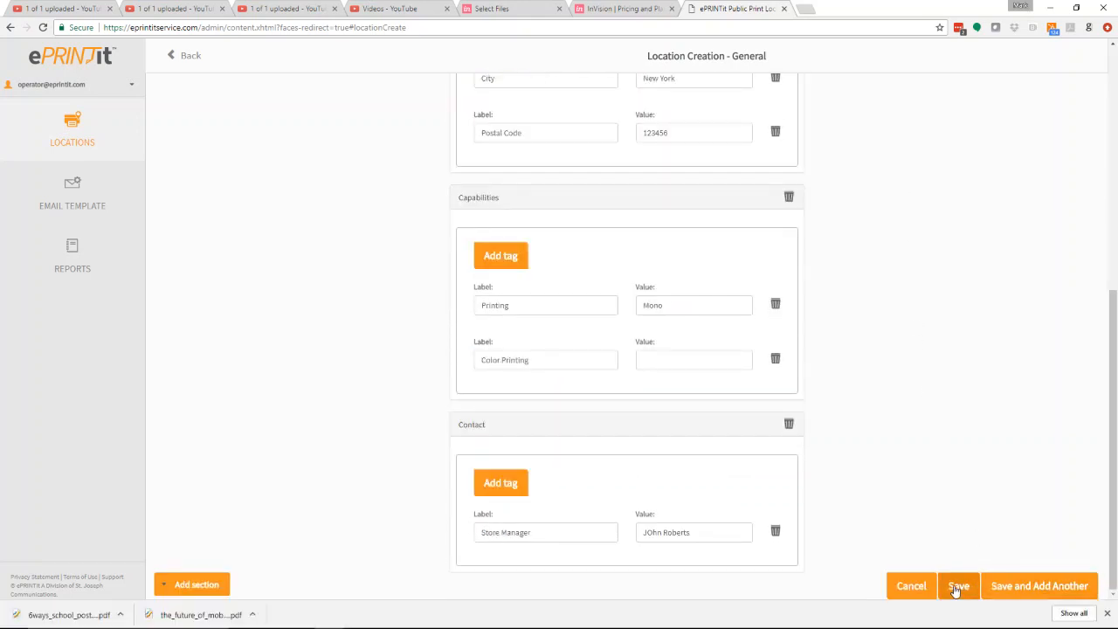
pyautogui.click(958, 588)
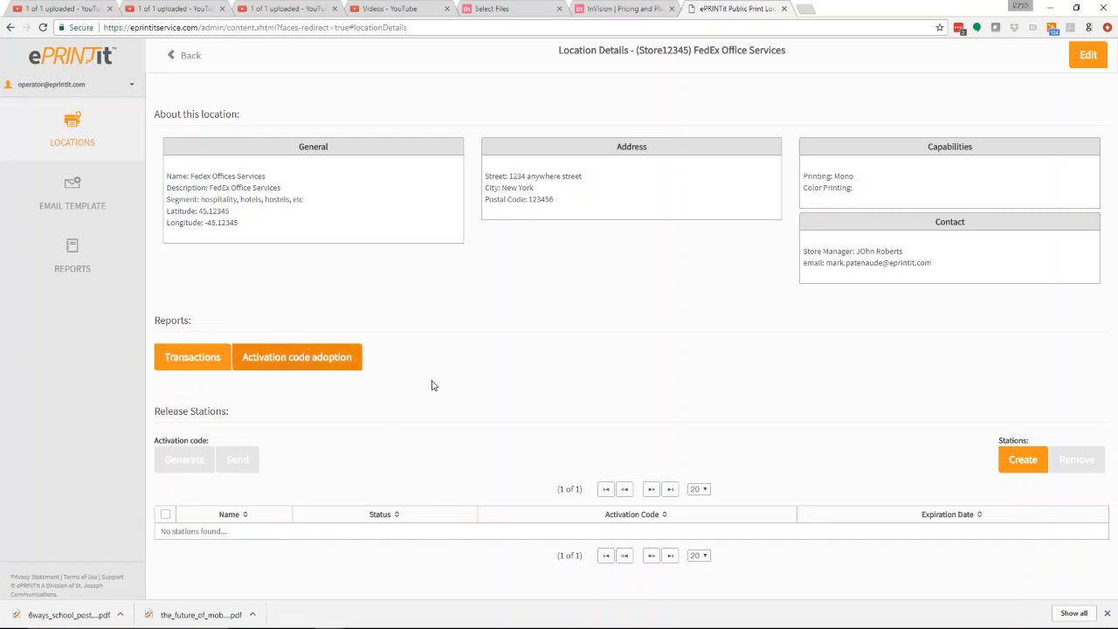
# - Create a release station named Marks Office and select its row in the Stations list
pyautogui.click(1034, 460)
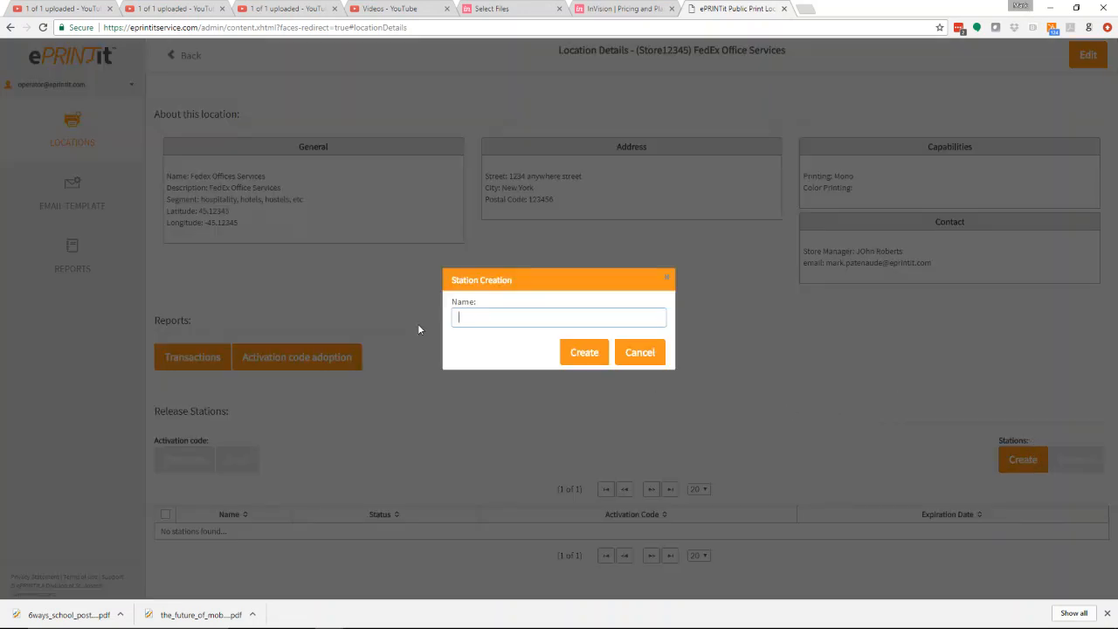
pyautogui.click(469, 315)
pyautogui.click(481, 338)
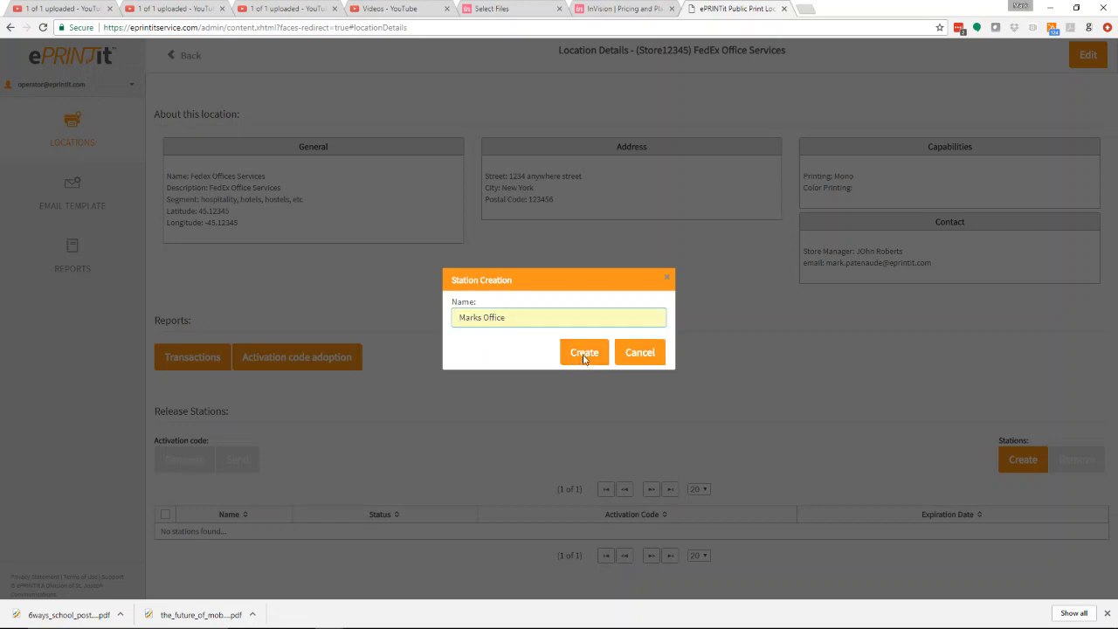
pyautogui.click(585, 353)
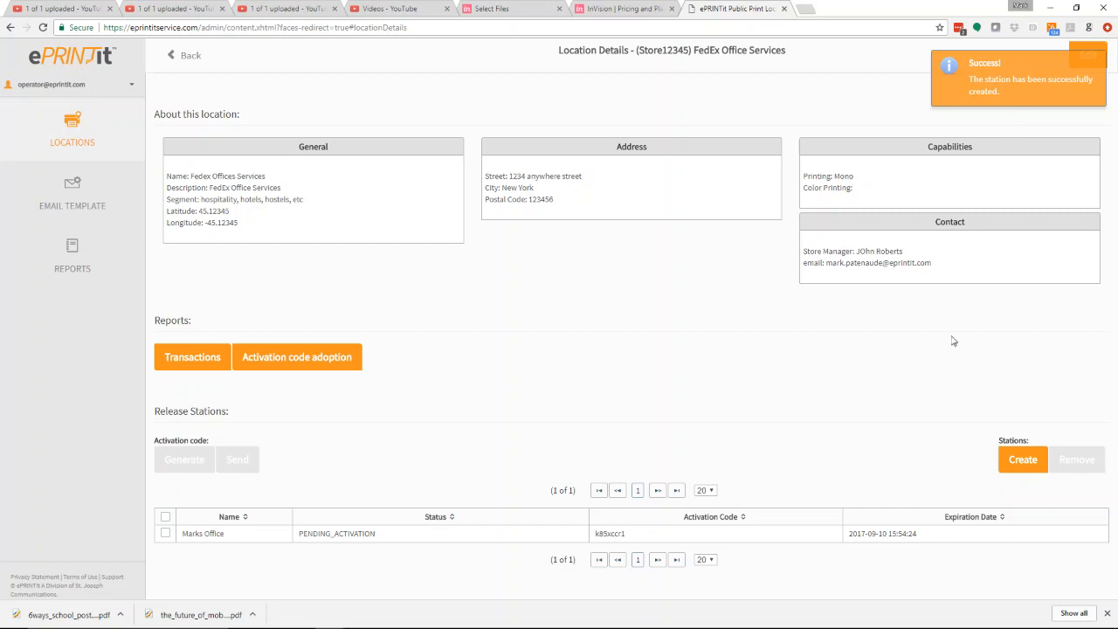
pyautogui.click(636, 534)
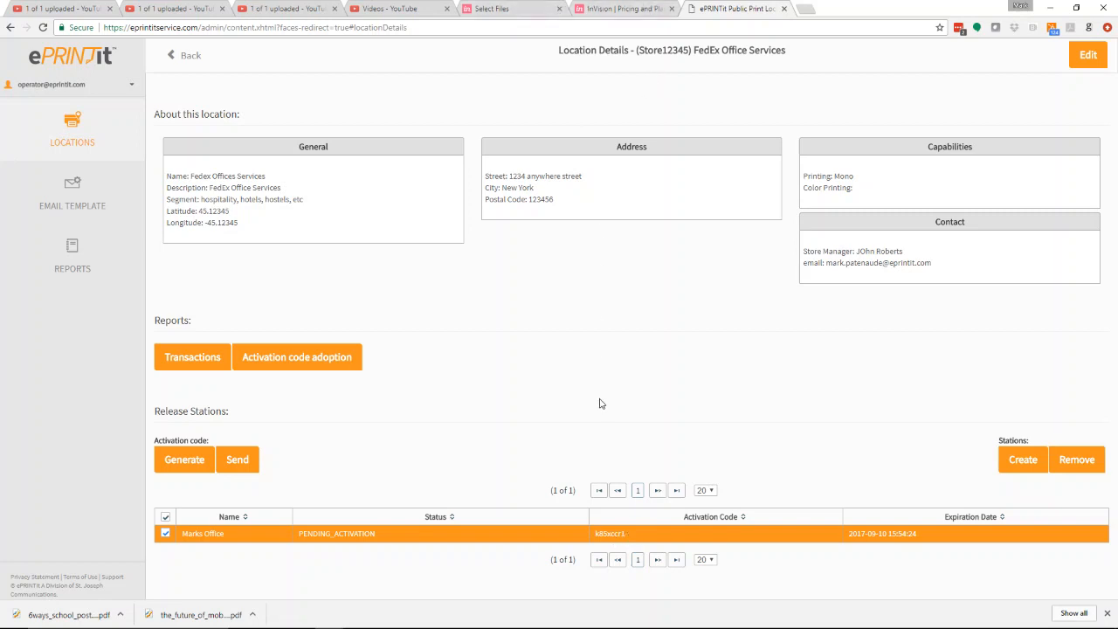
pyautogui.moveTo(580, 626)
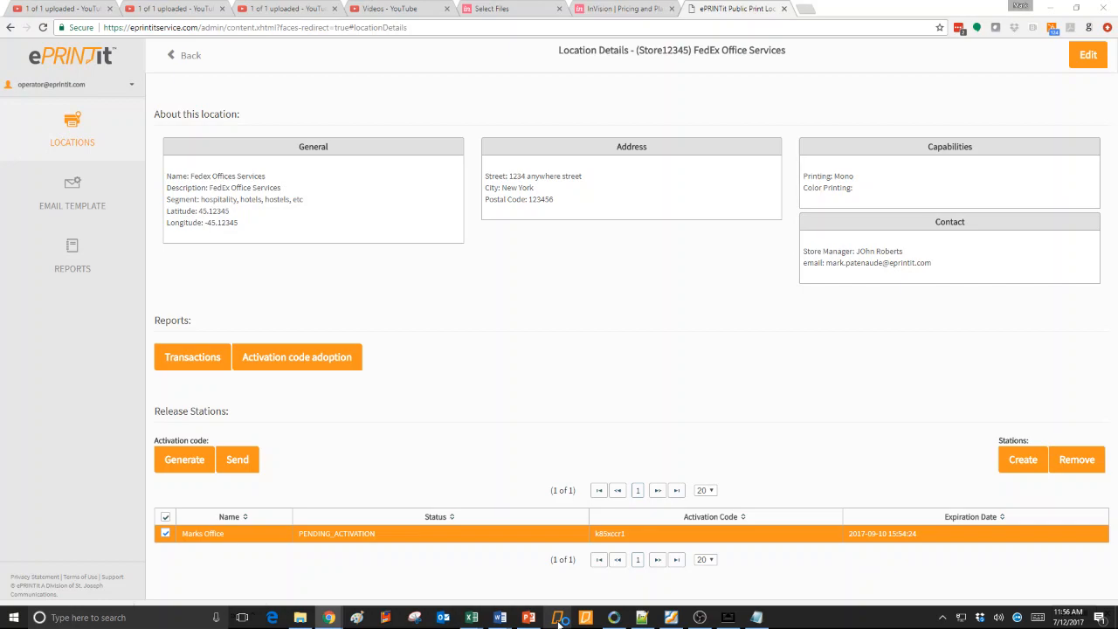
# - Launch the ePRINTit Public kiosk, restore and reposition its window, then maximize it full screen
pyautogui.click(557, 617)
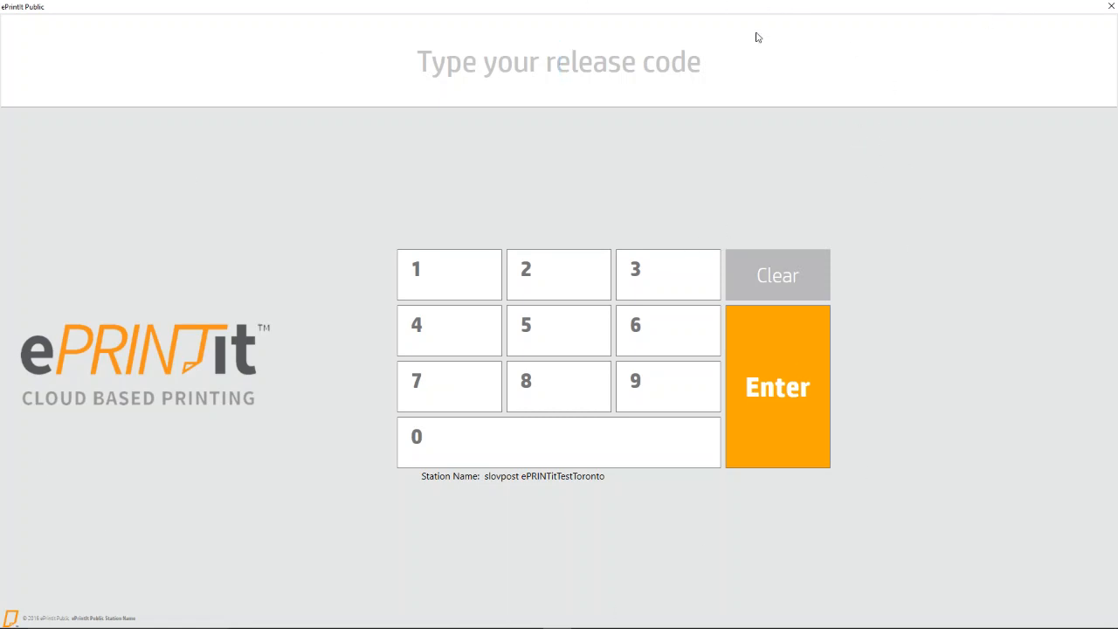
pyautogui.doubleClick(801, 7)
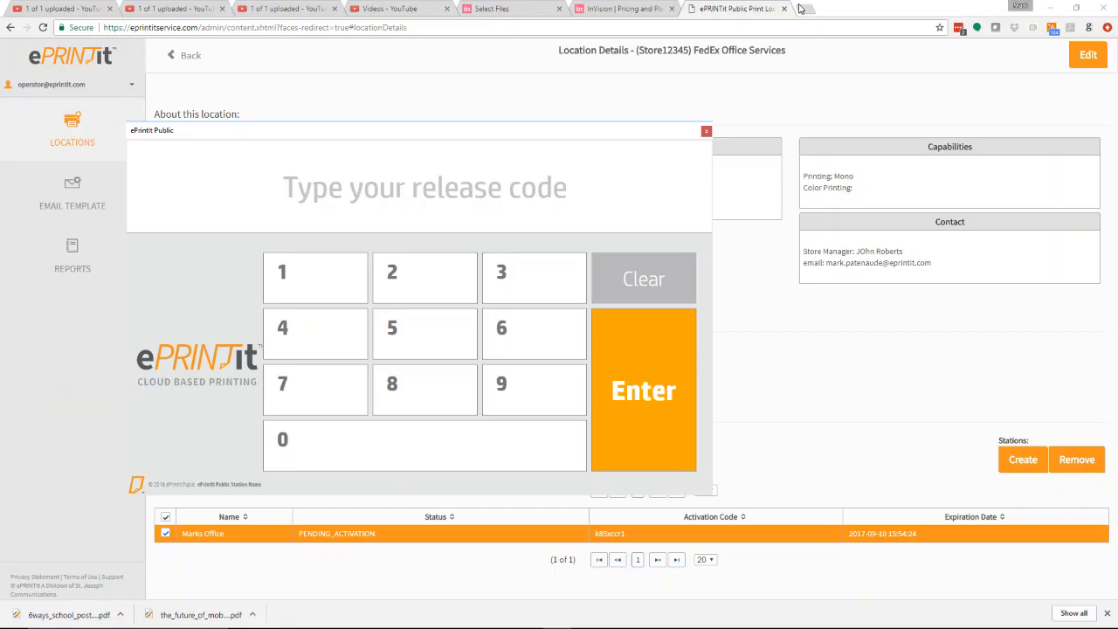
pyautogui.moveTo(395, 131); pyautogui.dragTo(565, 118)
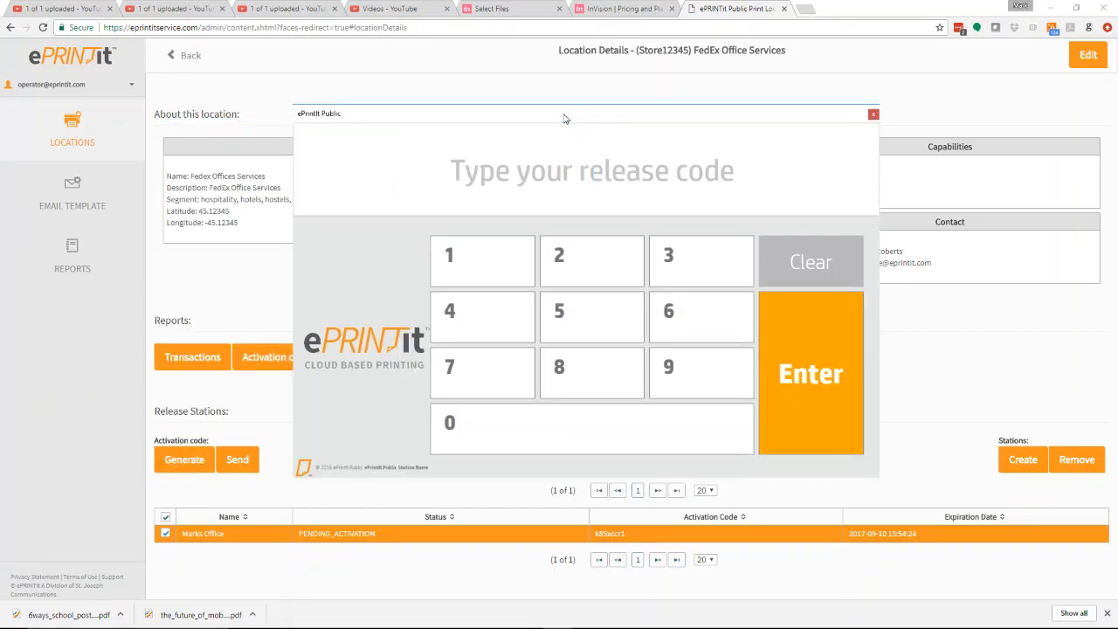
pyautogui.doubleClick(591, 118)
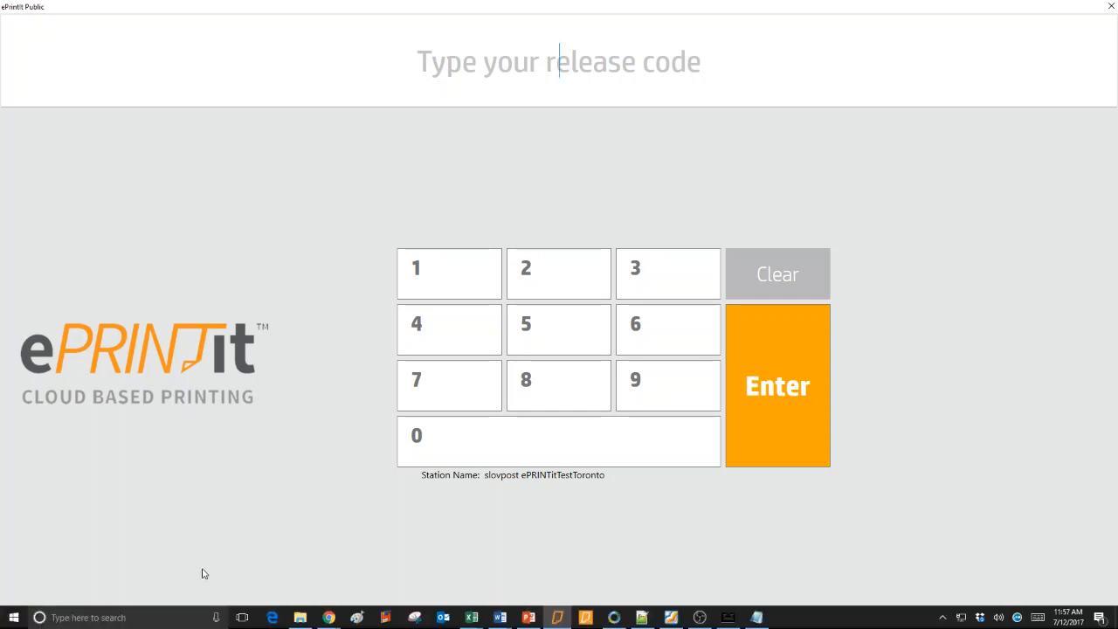
# - Browse the Start menu apps, expand the Kid-Key-Lock folder, then restore the kiosk to a window
pyautogui.click(21, 620)
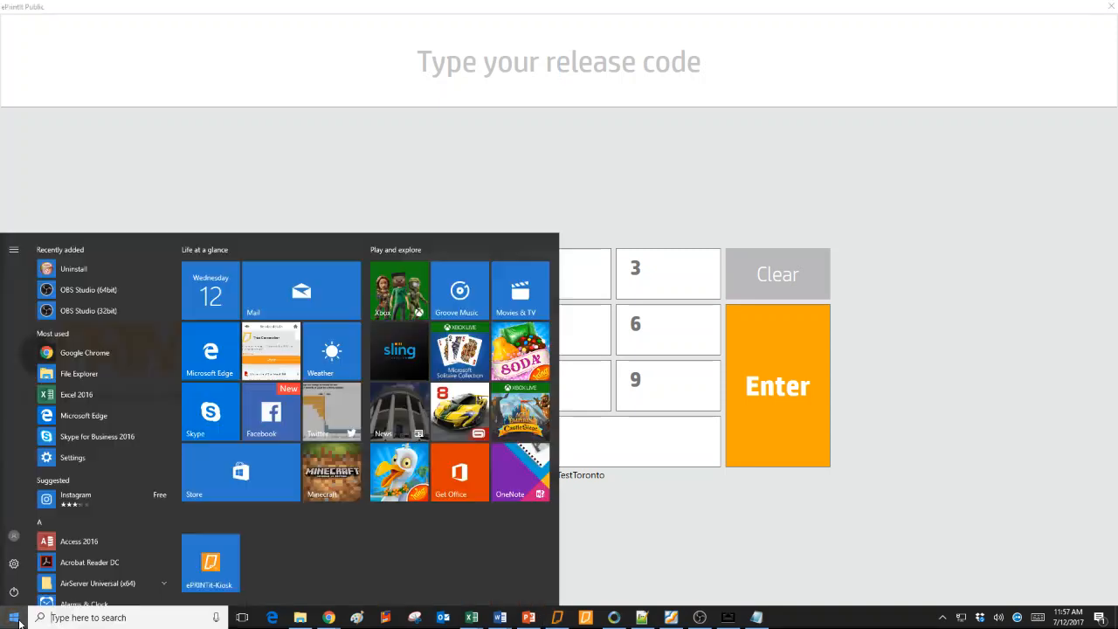
pyautogui.moveTo(177, 267); pyautogui.dragTo(174, 401)
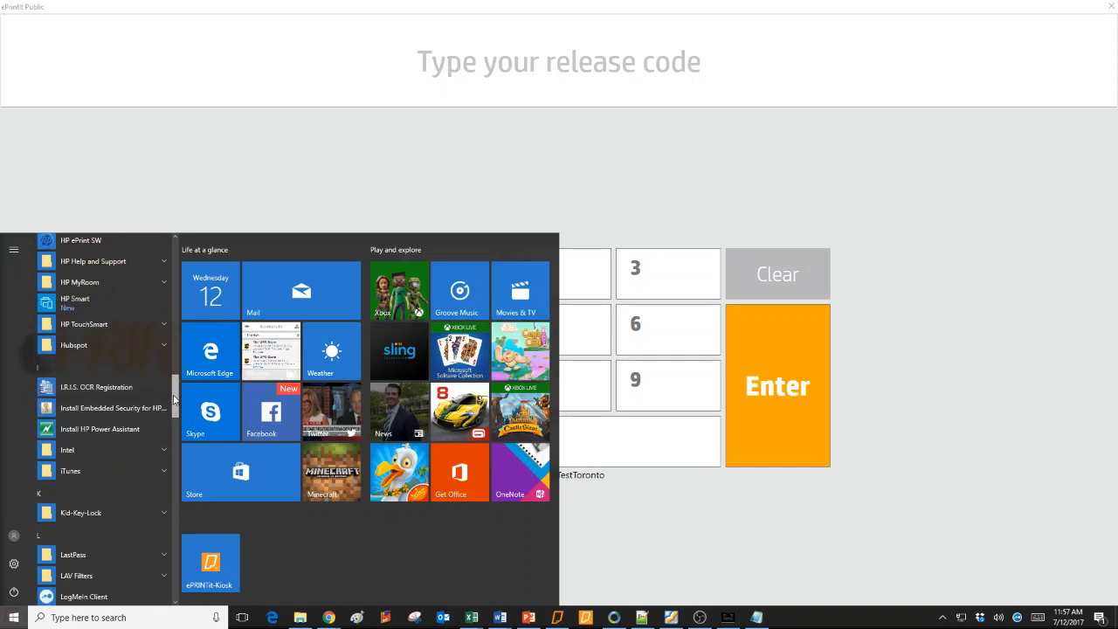
pyautogui.click(95, 514)
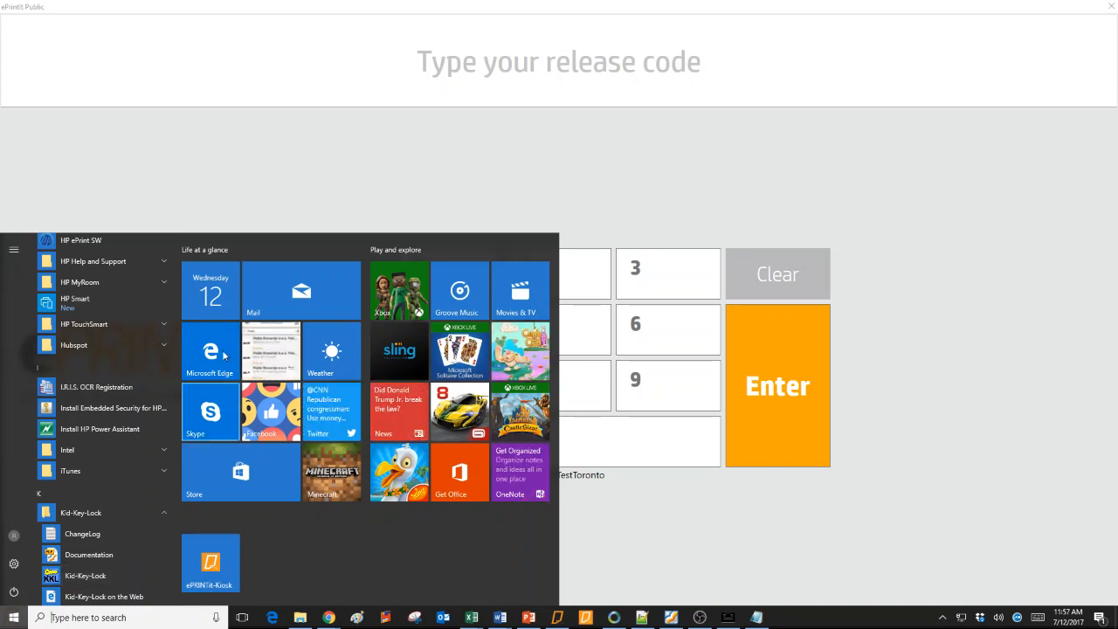
pyautogui.click(269, 149)
pyautogui.doubleClick(659, 8)
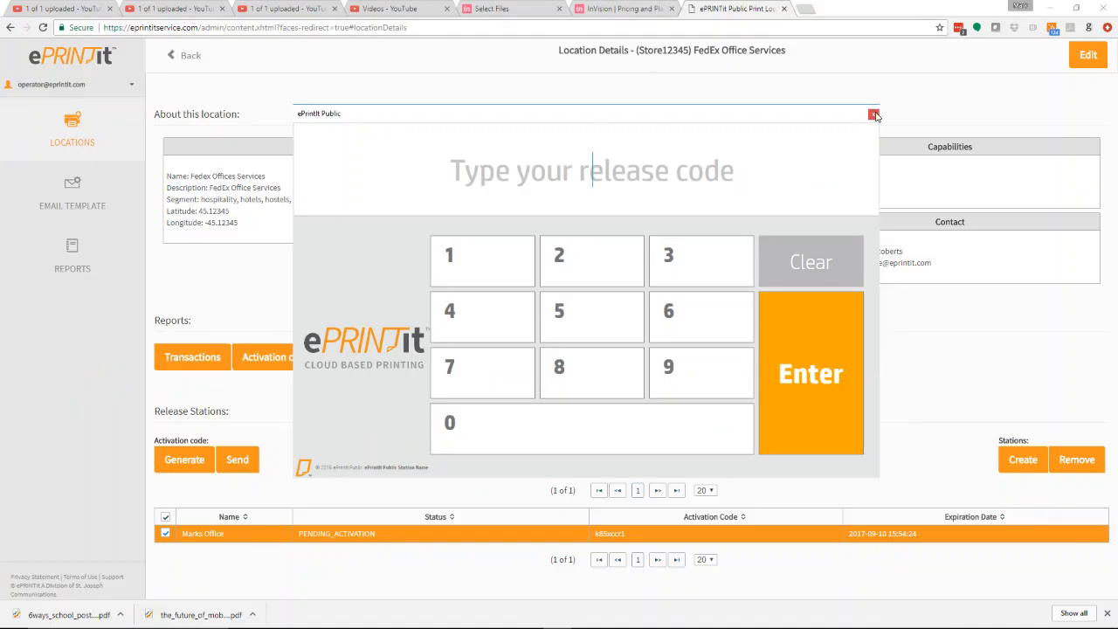
# - Close the kiosk window and send the Marks Office station's activation code
pyautogui.click(873, 114)
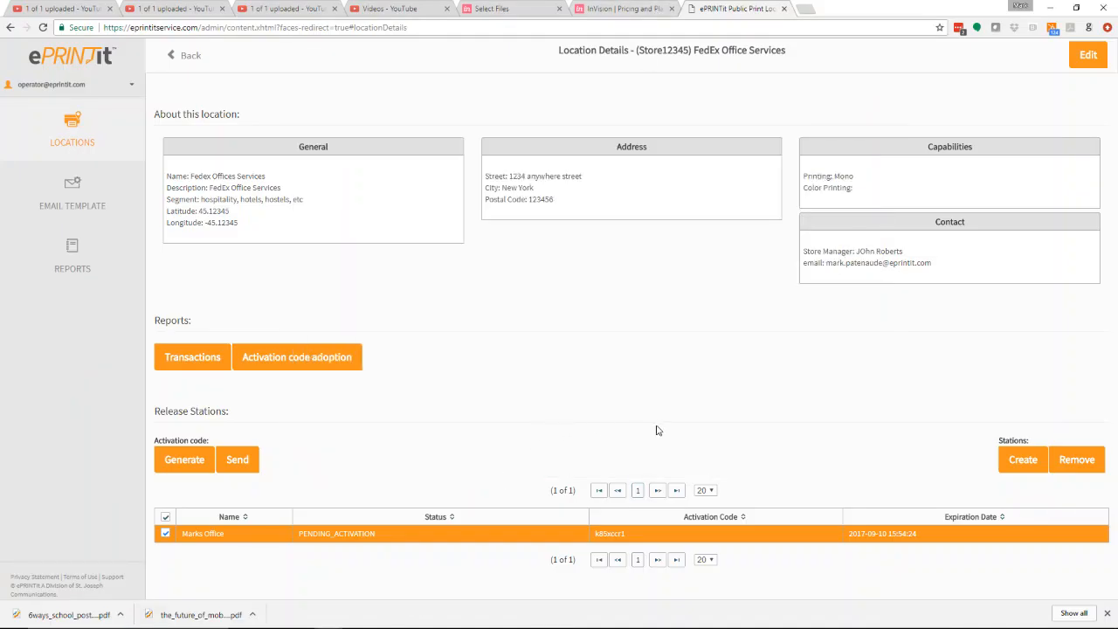
pyautogui.click(239, 461)
# - Copy the OXPd and PC Desktop installer link from the Email Template header, then start a new tab
pyautogui.click(61, 203)
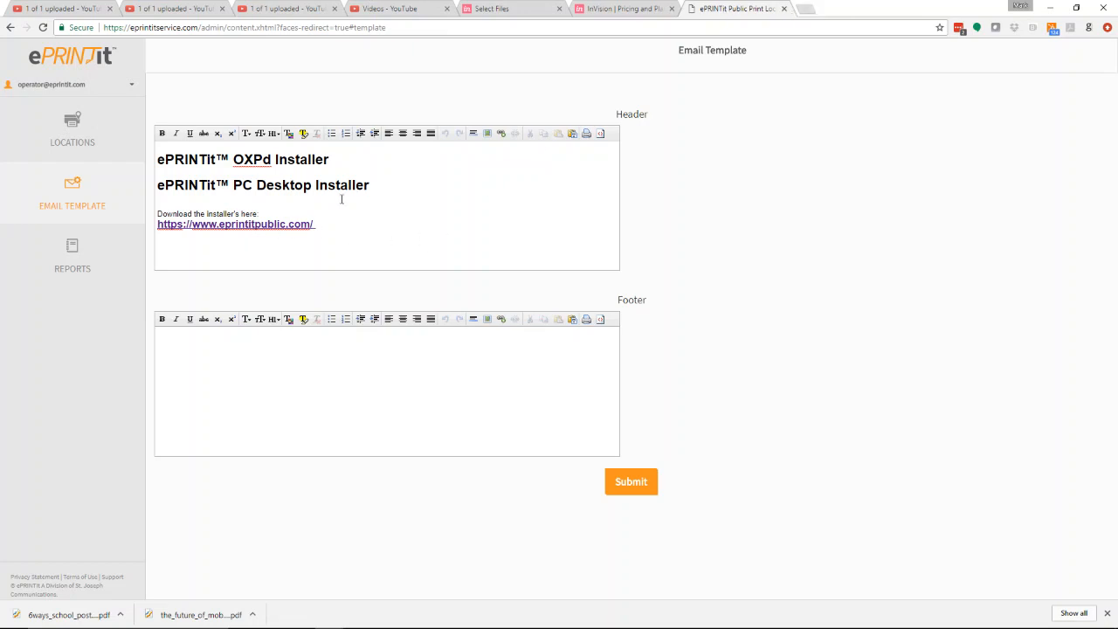
pyautogui.doubleClick(276, 224)
pyautogui.moveTo(344, 225); pyautogui.dragTo(159, 226)
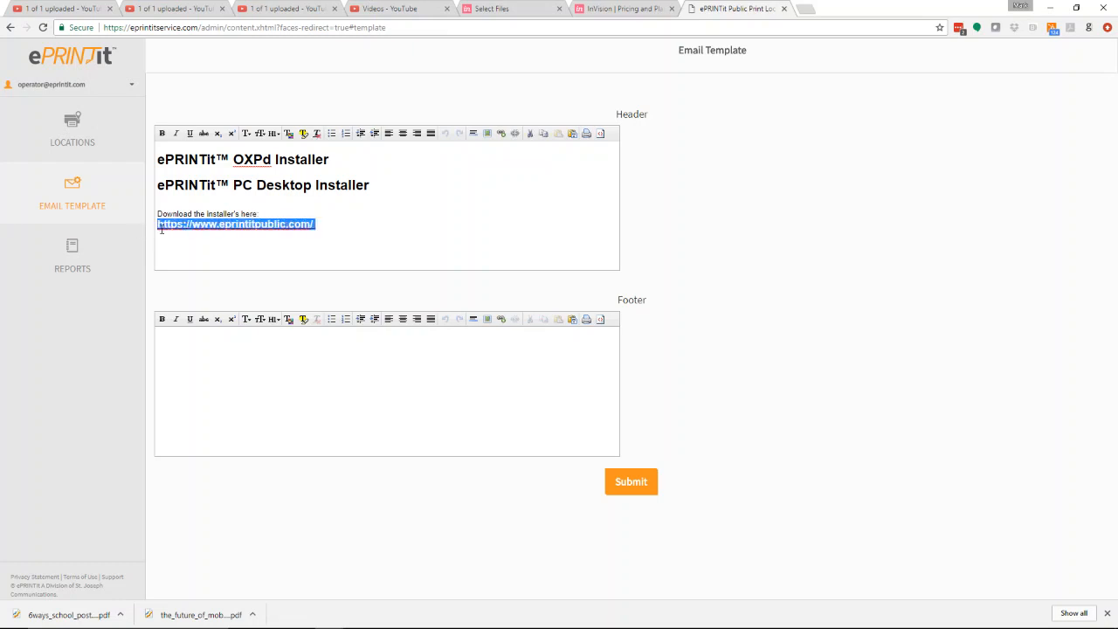
pyautogui.rightClick(187, 227)
pyautogui.click(215, 324)
pyautogui.click(807, 11)
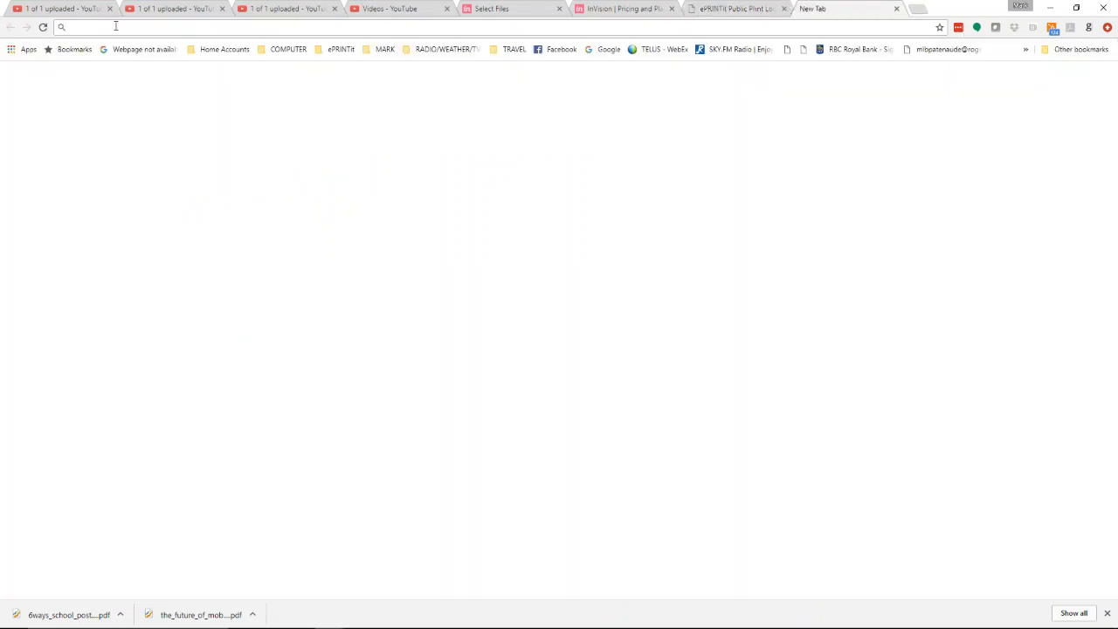
pyautogui.rightClick(117, 28)
pyautogui.click(147, 81)
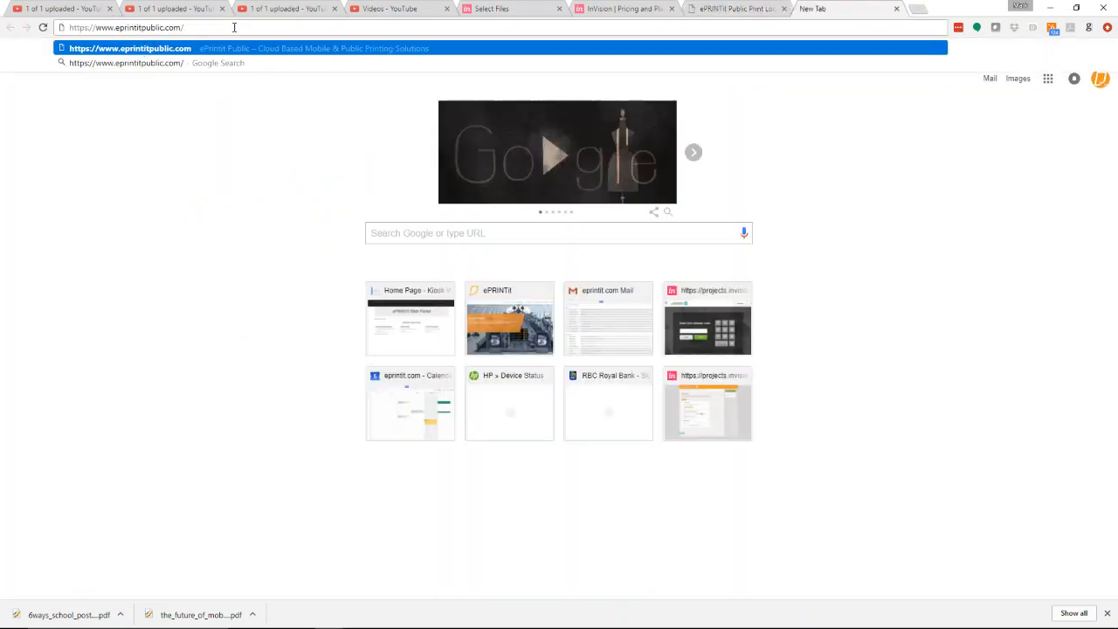
pyautogui.press('Return')
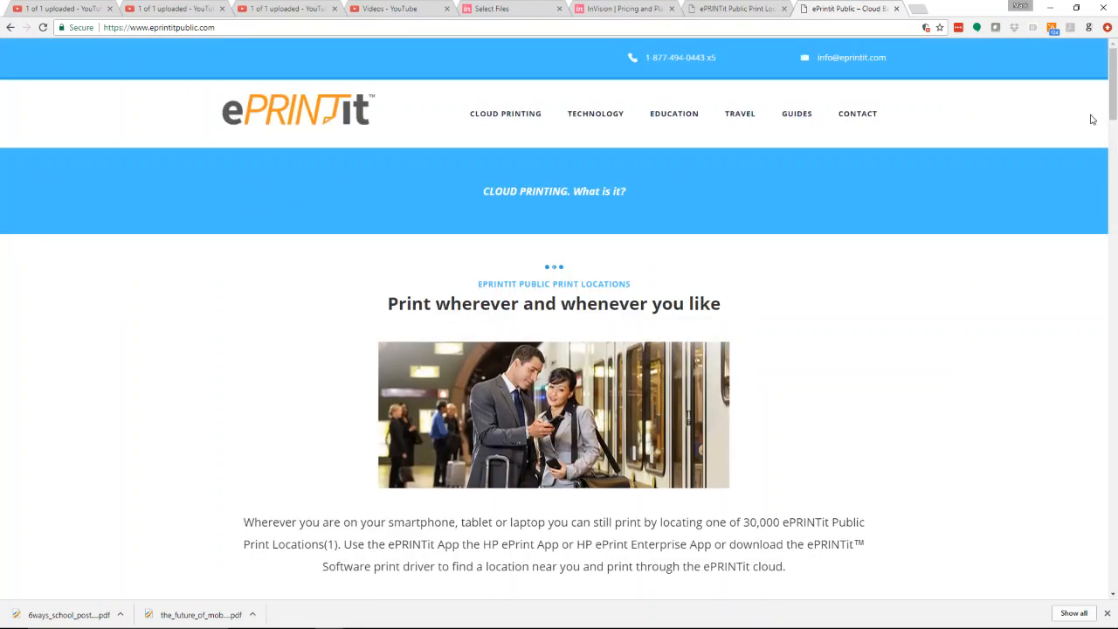
# - Scroll through the OXPd, OfficeJet Pro and PC Desktop installer sections, then return to the top
pyautogui.moveTo(1114, 92); pyautogui.dragTo(1114, 328)
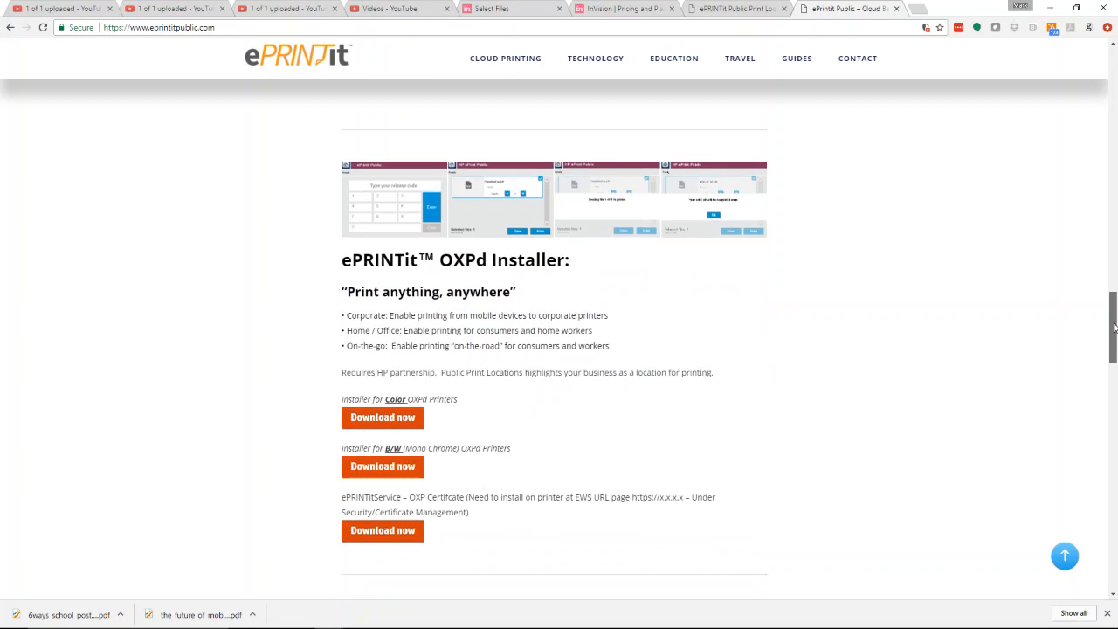
pyautogui.moveTo(1114, 328)
pyautogui.mouseDown()
pyautogui.moveTo(1114, 352)
pyautogui.moveTo(1114, 325)
pyautogui.mouseUp()
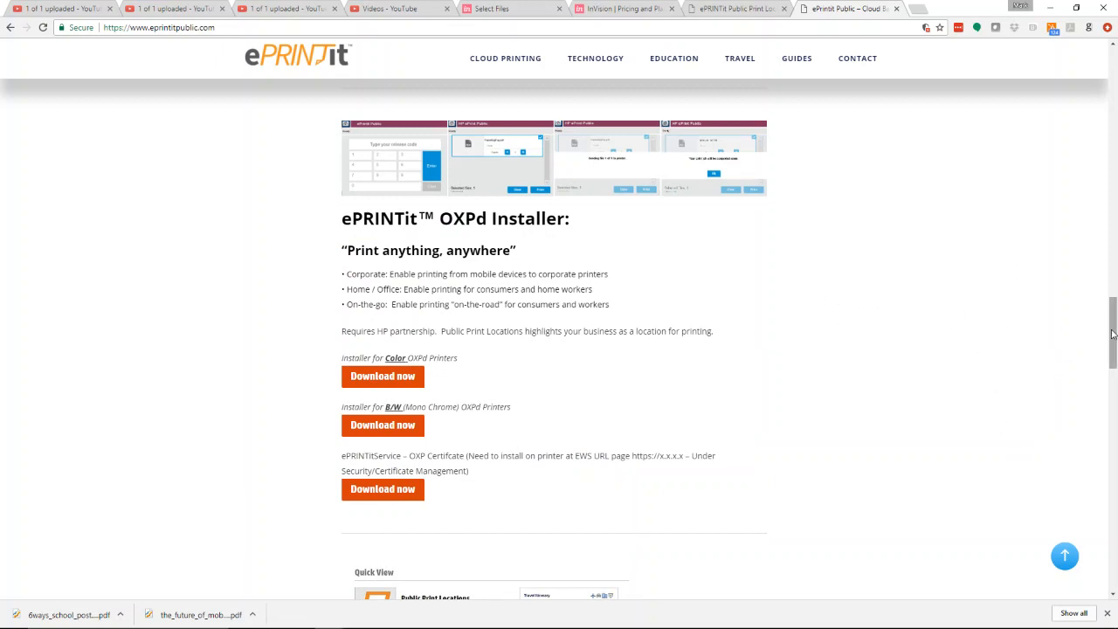
pyautogui.moveTo(1114, 339); pyautogui.dragTo(1115, 390)
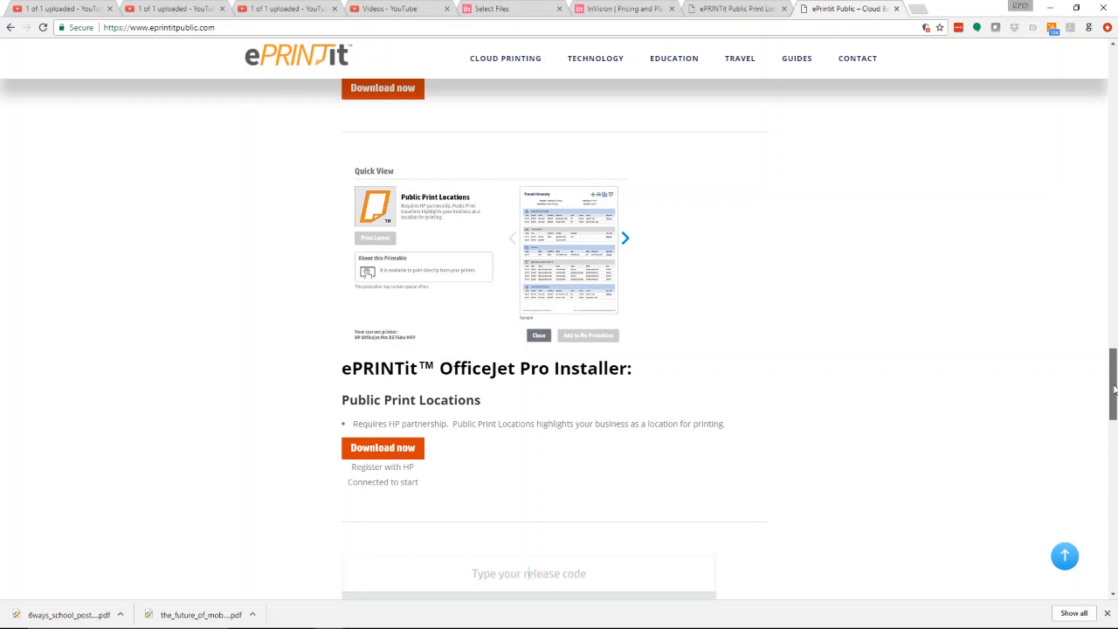
pyautogui.moveTo(1114, 390); pyautogui.dragTo(1114, 393)
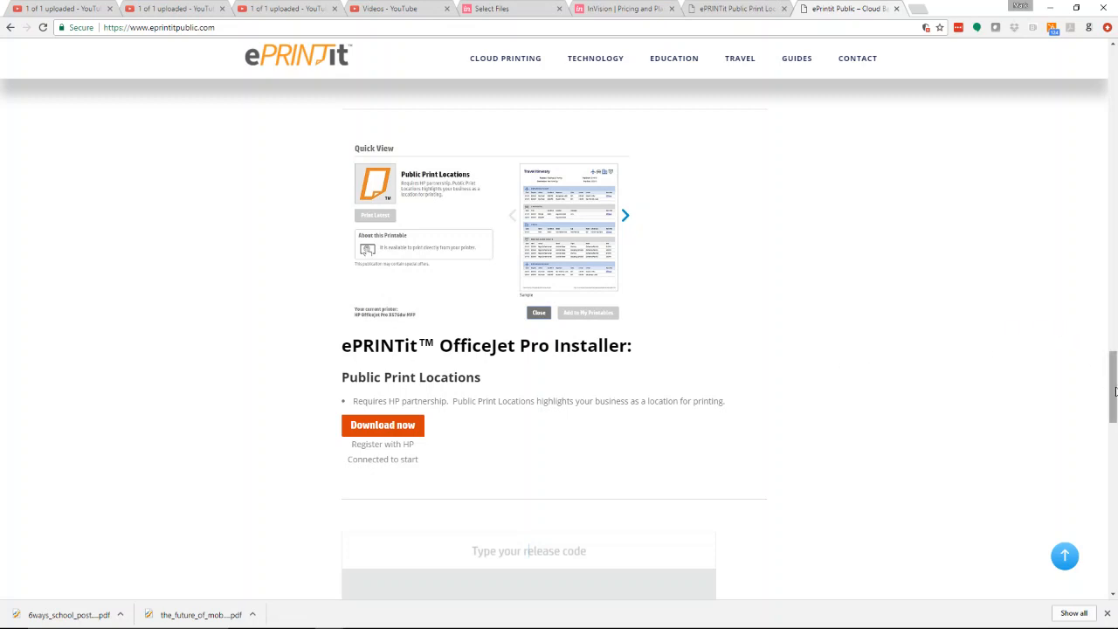
pyautogui.moveTo(1115, 391); pyautogui.dragTo(1106, 448)
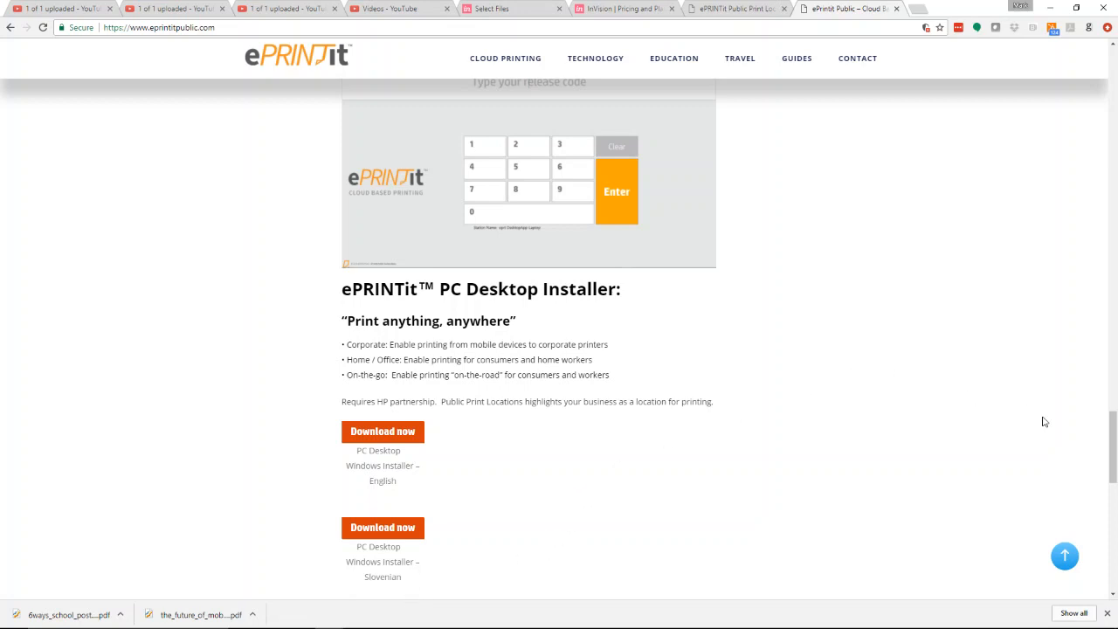
pyautogui.scroll(-2, 1043, 420)
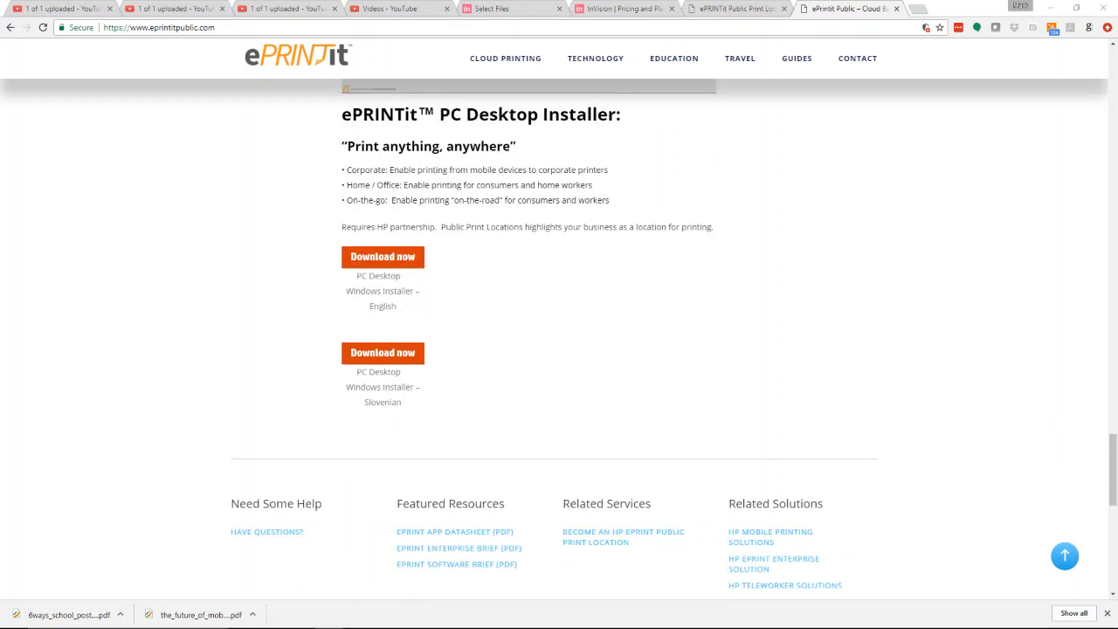
pyautogui.moveTo(1109, 472); pyautogui.dragTo(1102, 50)
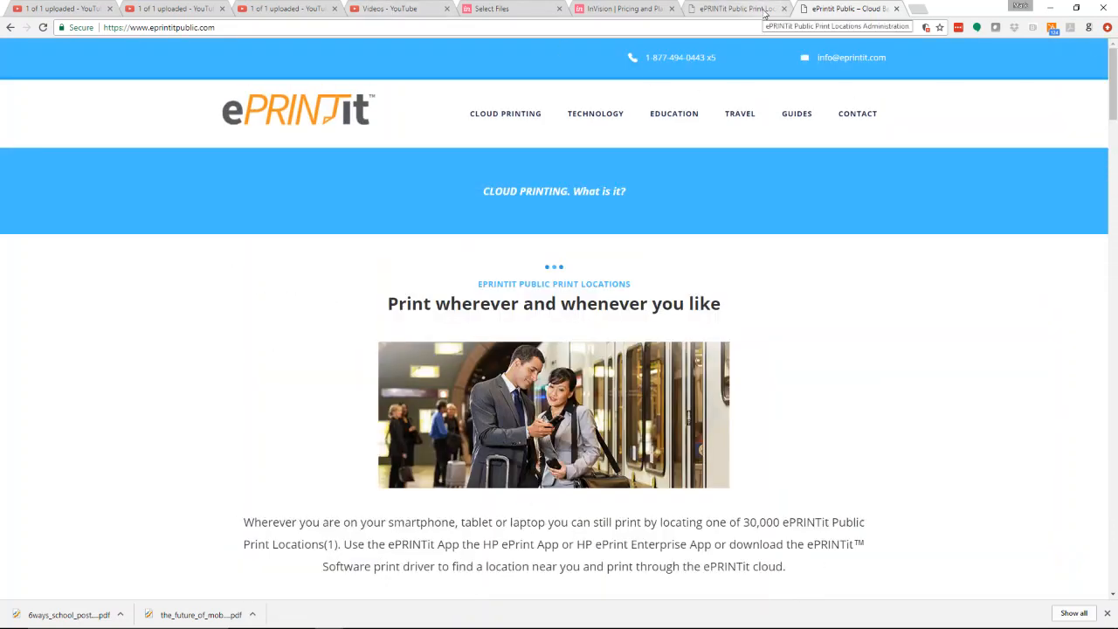